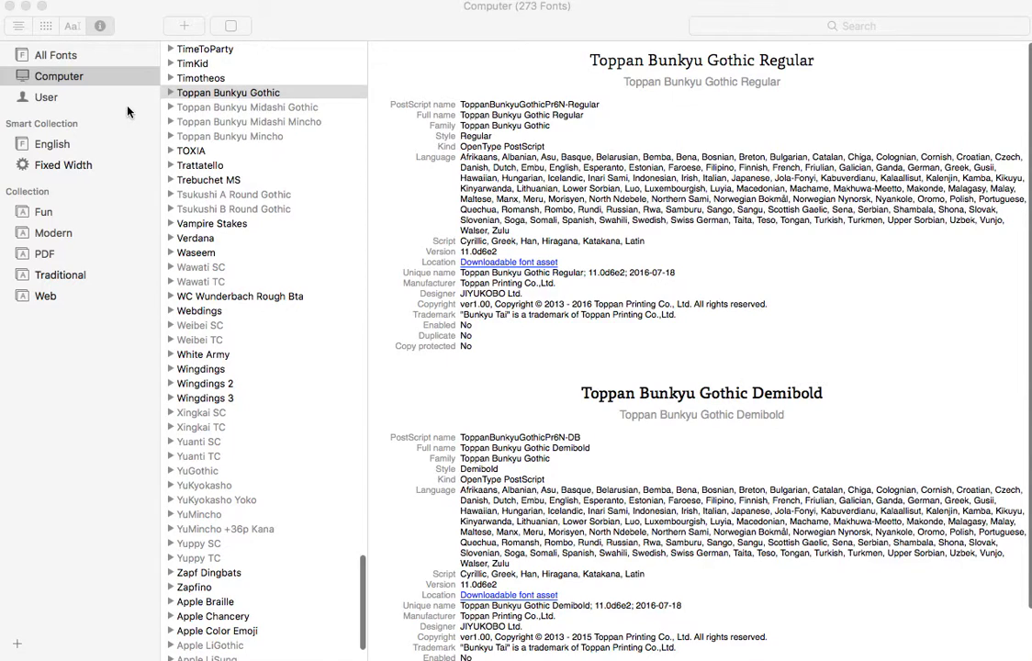
# Download the disabled Toppan Bunkyu Midashi Gothic font through its downloadable font asset and accept the download.
pyautogui.click(225, 110)
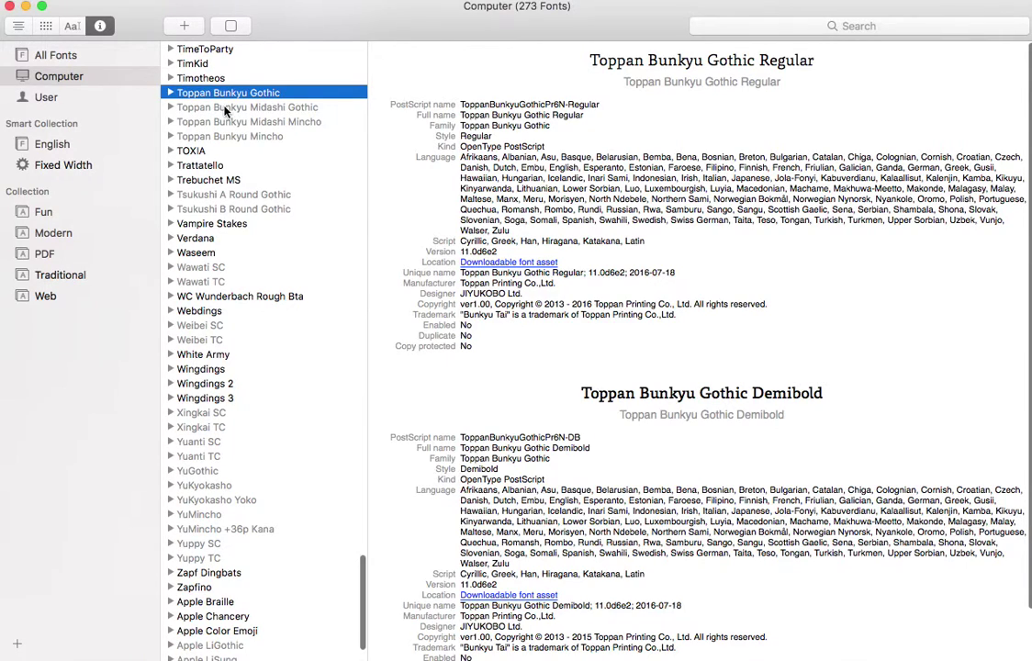
pyautogui.click(225, 108)
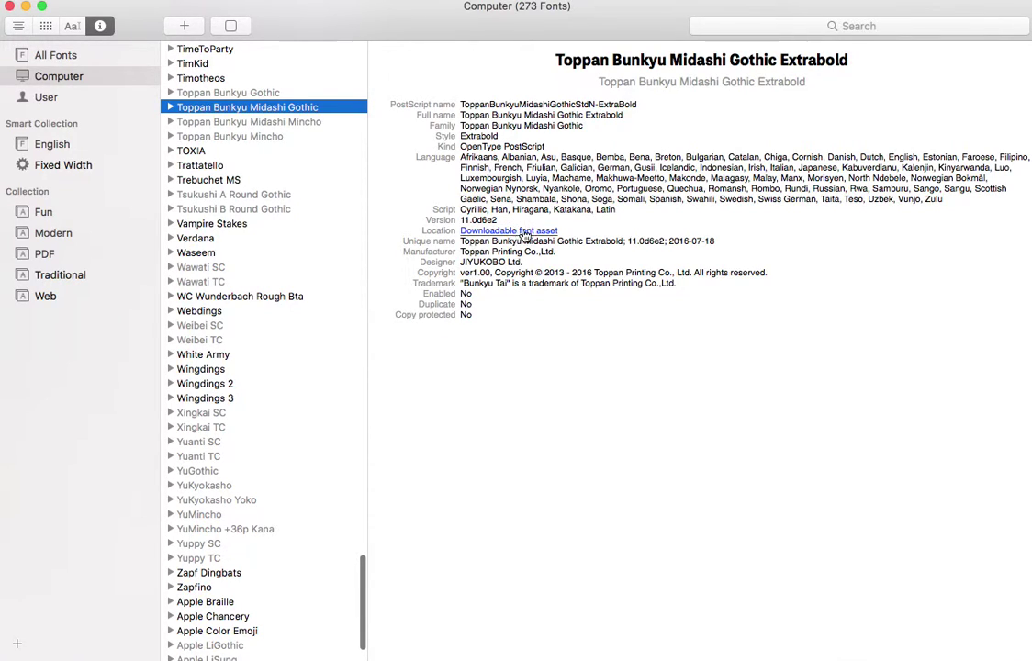
pyautogui.click(526, 235)
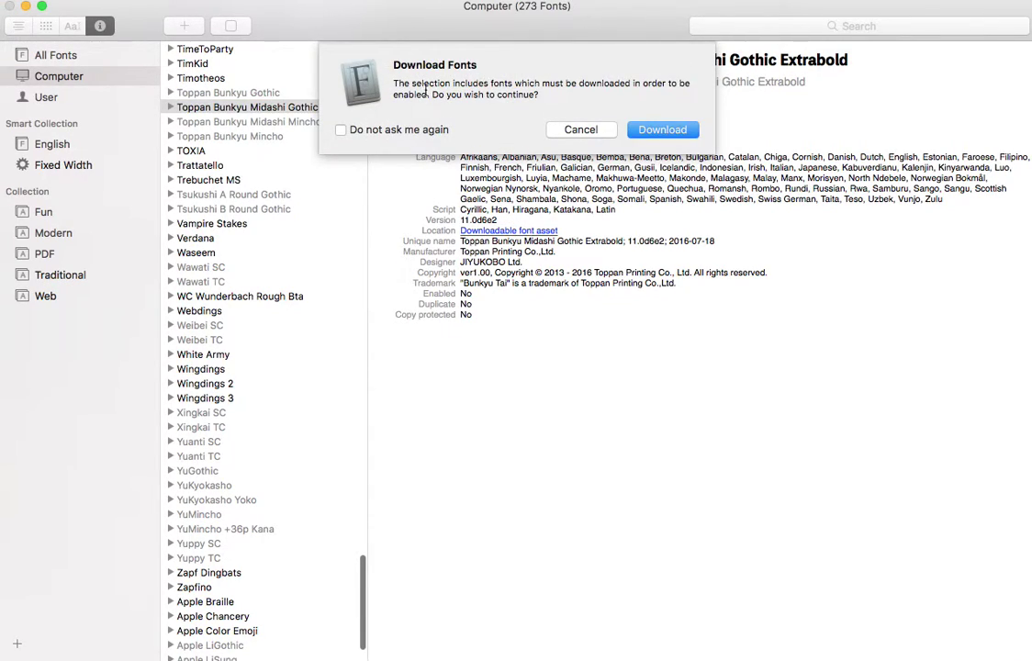
pyautogui.moveTo(404, 85); pyautogui.dragTo(608, 92)
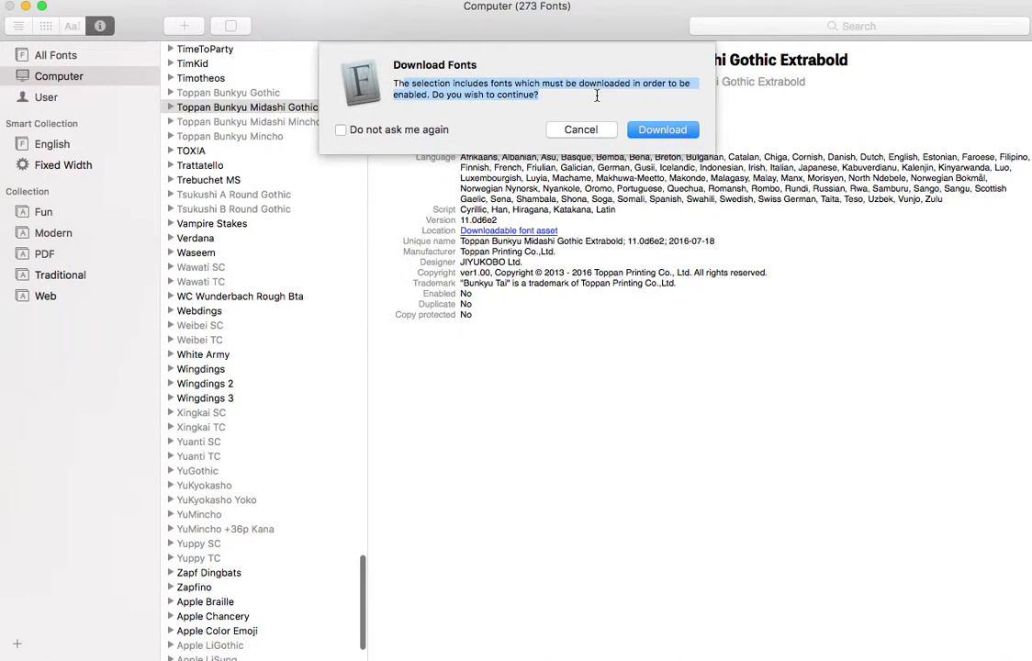
pyautogui.click(662, 130)
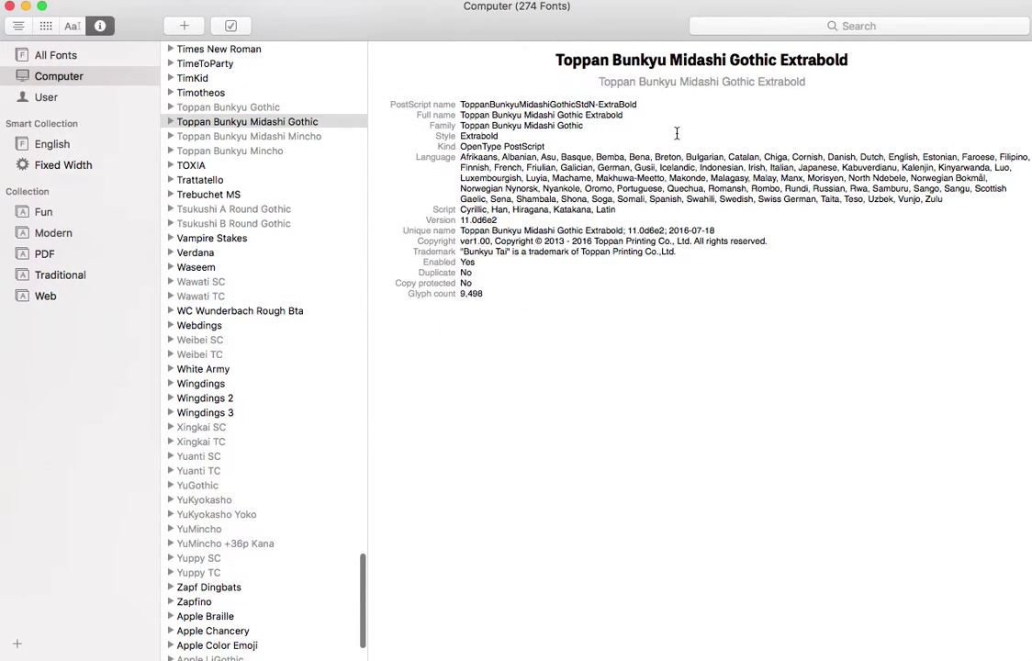
# Expand the Toppan Bunkyu Gothic family and download its Regular and Demibold typefaces.
pyautogui.click(170, 107)
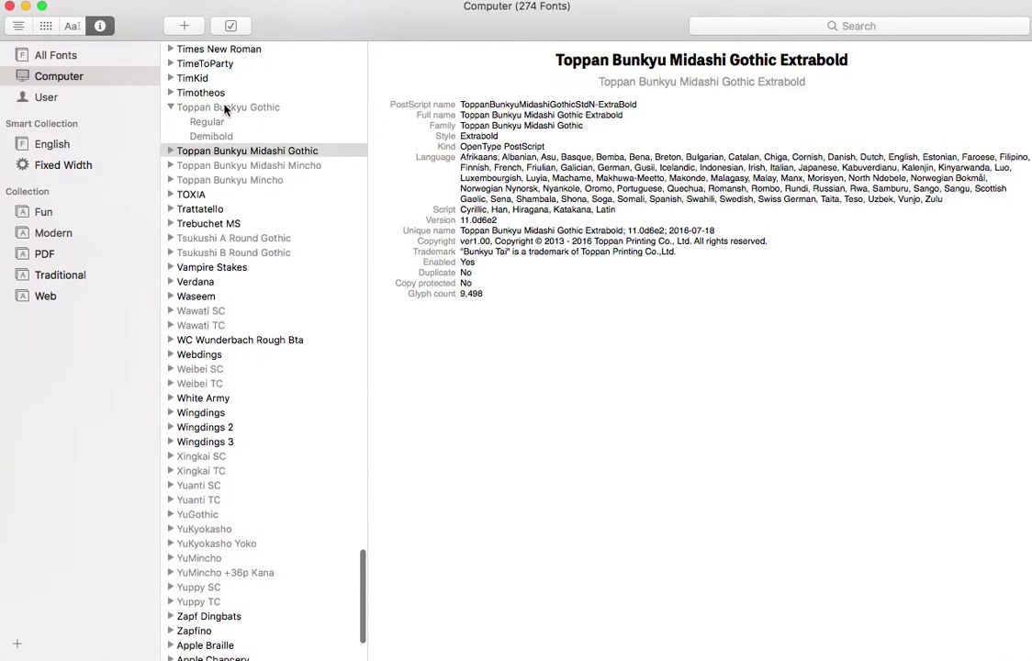
pyautogui.click(221, 108)
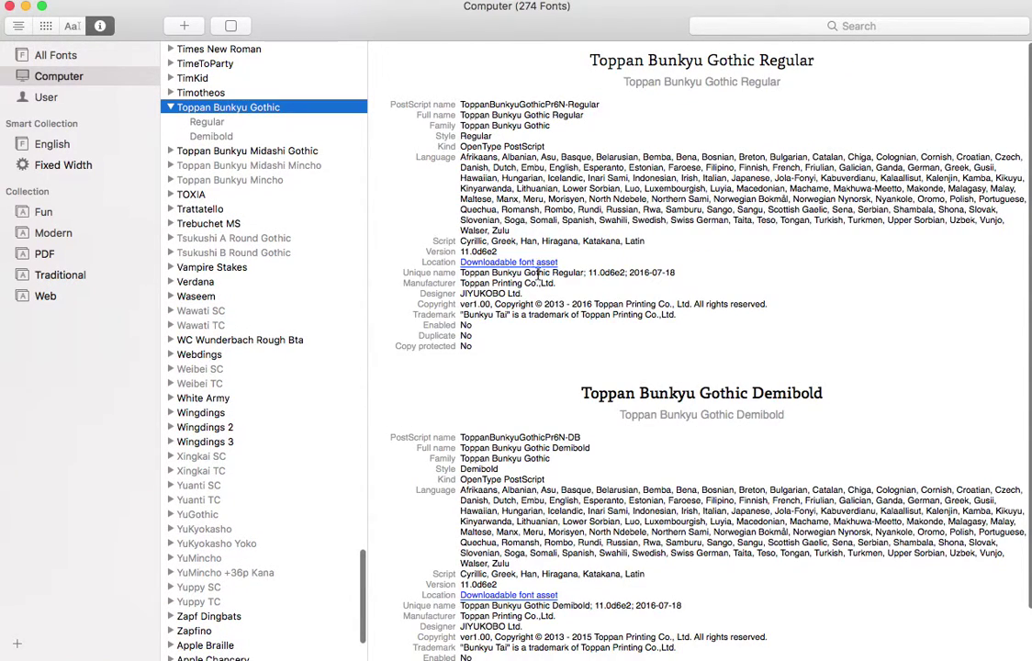
pyautogui.click(536, 262)
pyautogui.click(663, 131)
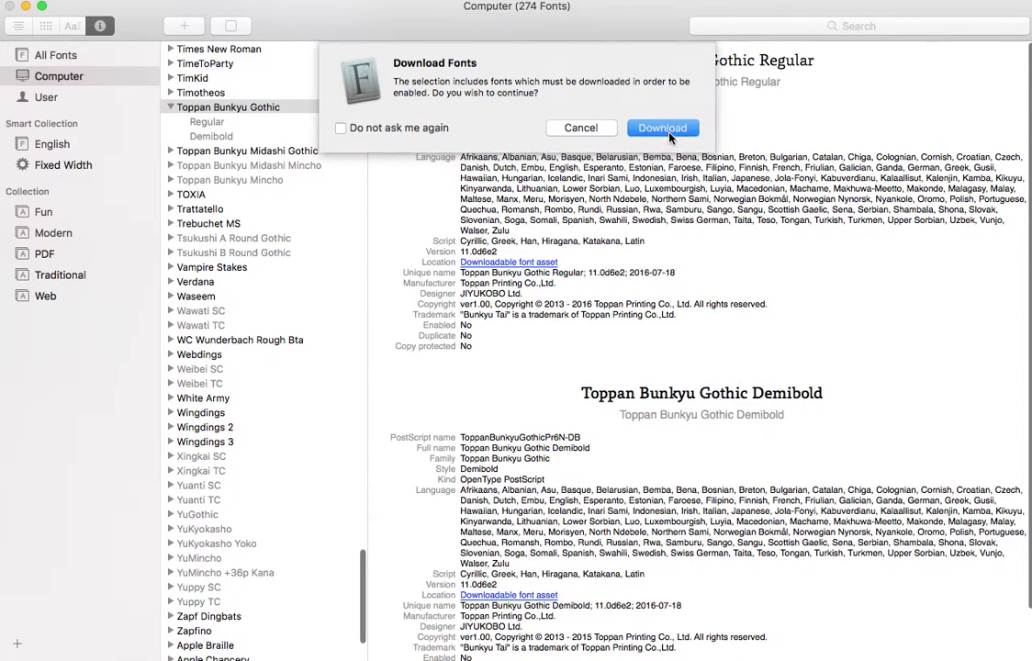
pyautogui.scroll(-1, 509, 603)
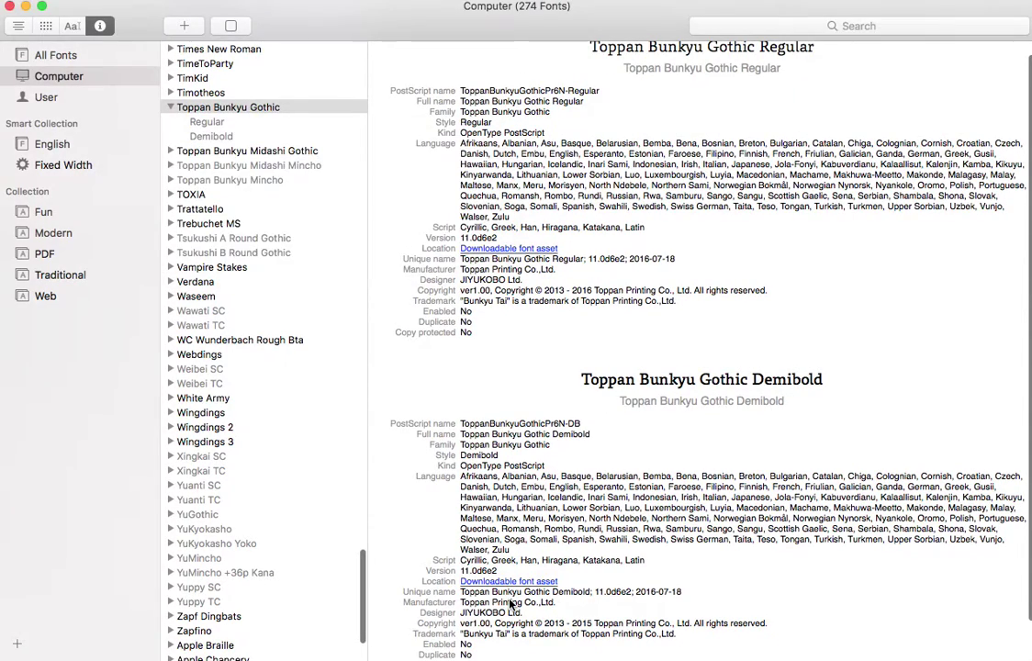
pyautogui.scroll(1, 540, 584)
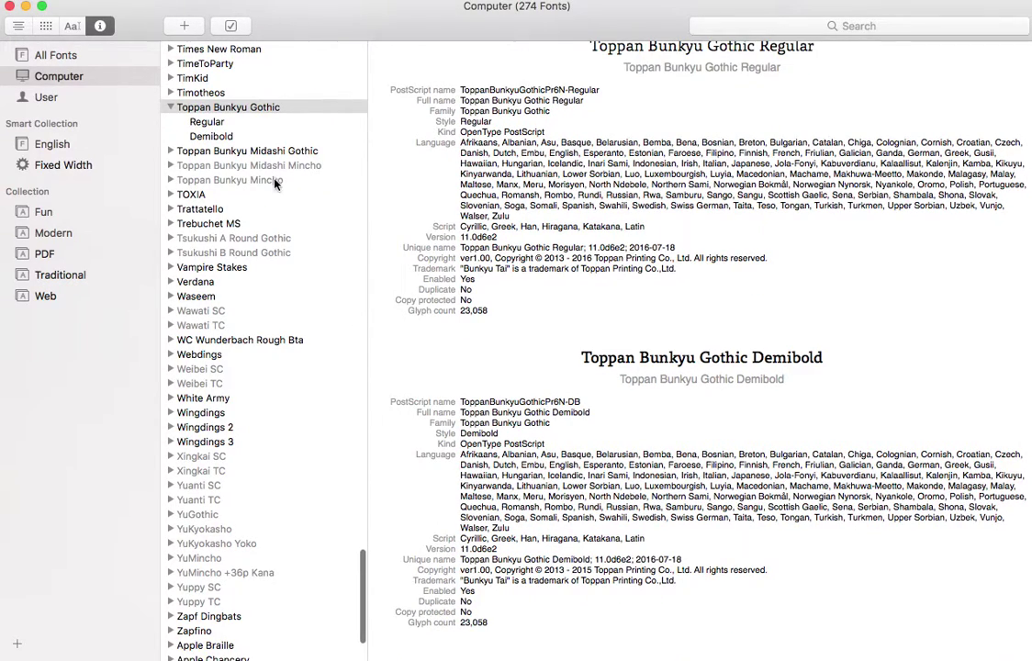
# Download the Toppan Bunkyu Midashi Mincho font, choosing not to be asked again about font downloads.
pyautogui.click(270, 167)
pyautogui.click(538, 232)
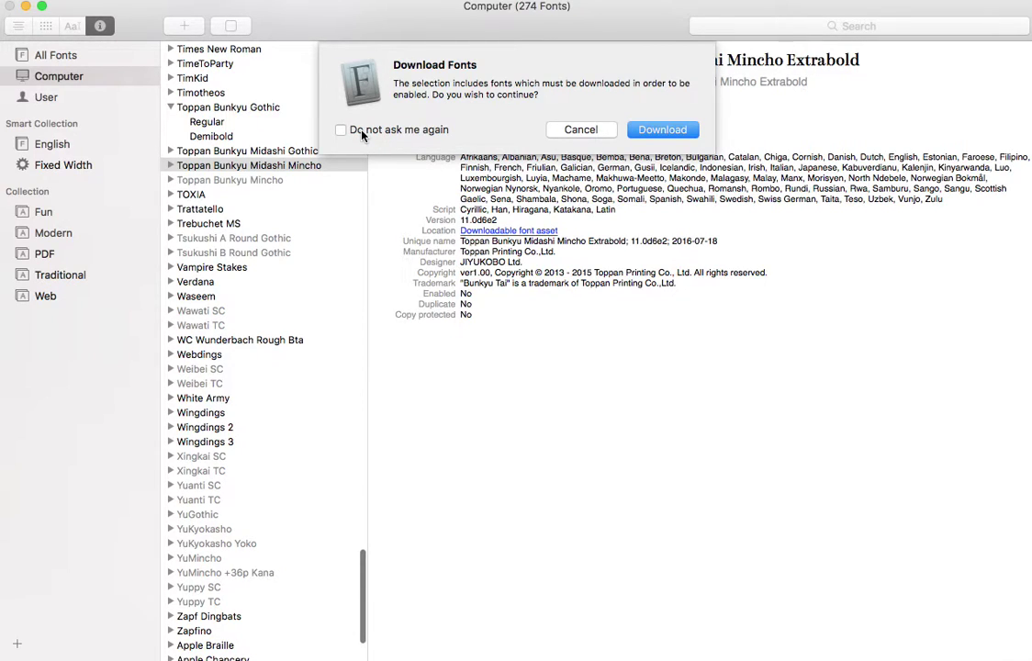
pyautogui.click(397, 133)
pyautogui.click(663, 130)
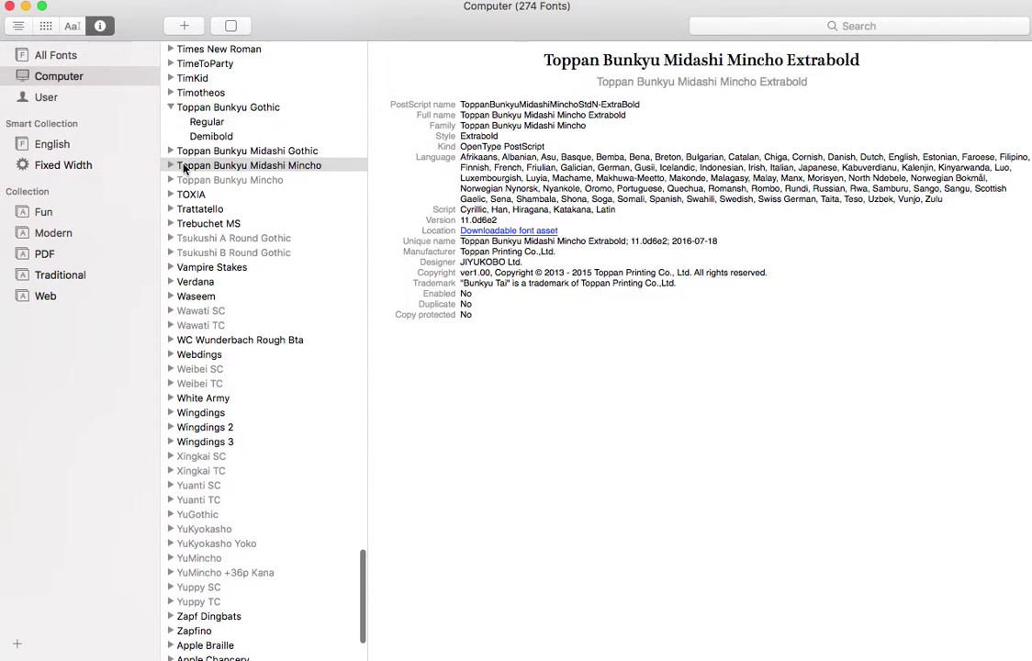
# Download the Toppan Bunkyu Mincho font and the Tsukushi B Round Gothic family.
pyautogui.click(263, 190)
pyautogui.click(267, 181)
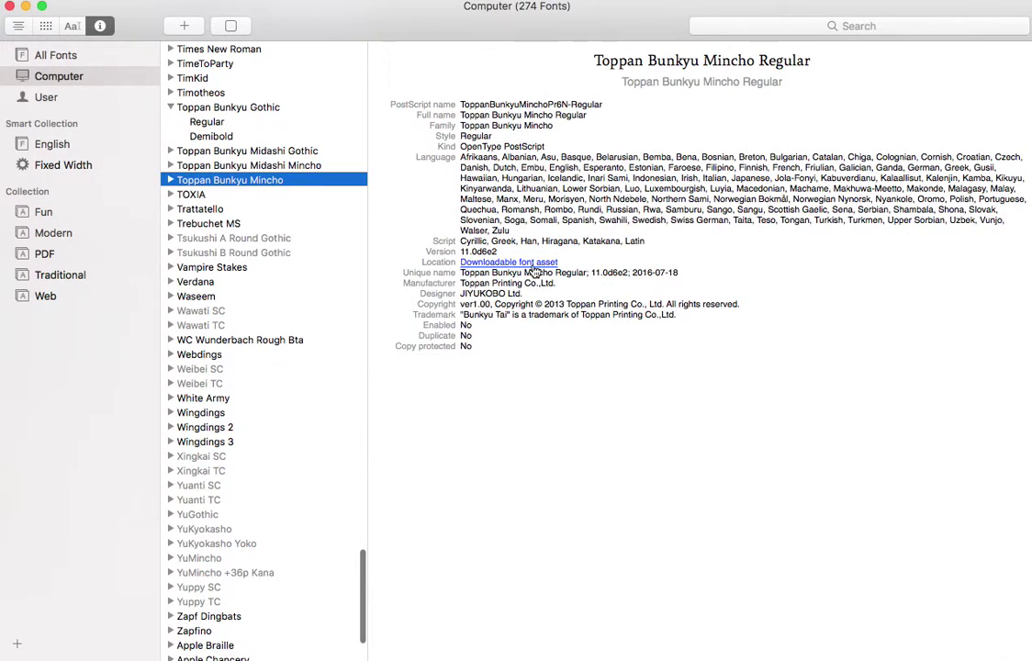
pyautogui.click(469, 234)
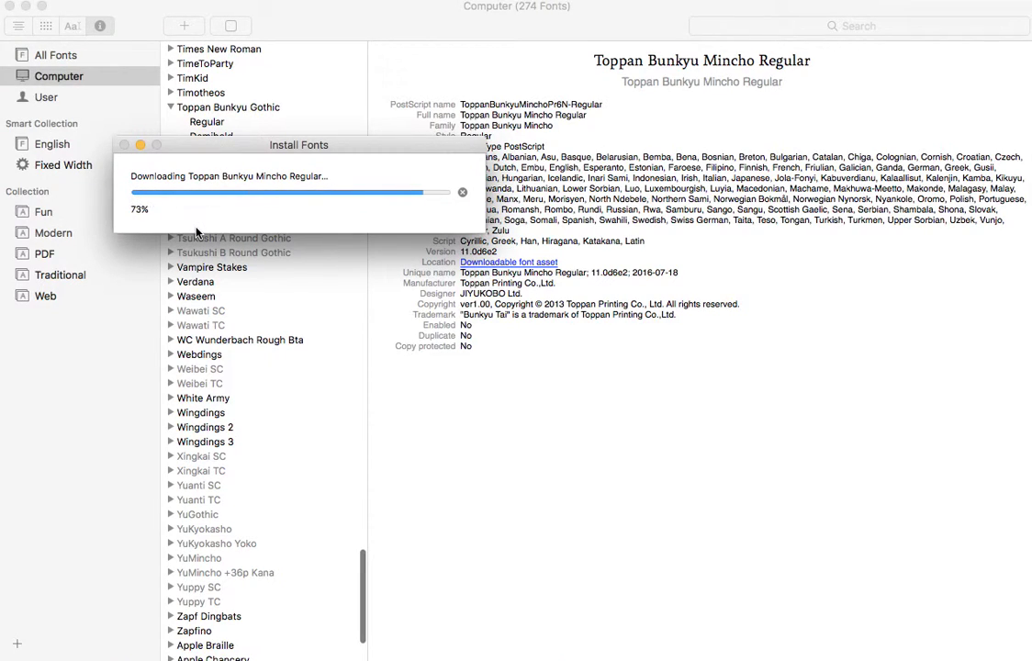
pyautogui.click(250, 252)
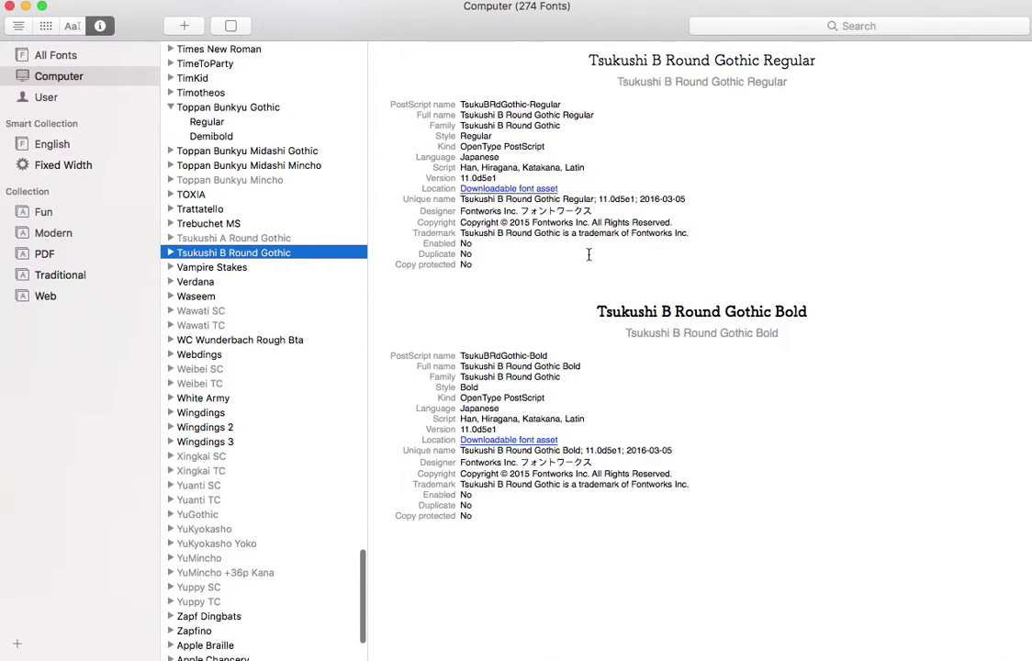
pyautogui.click(517, 441)
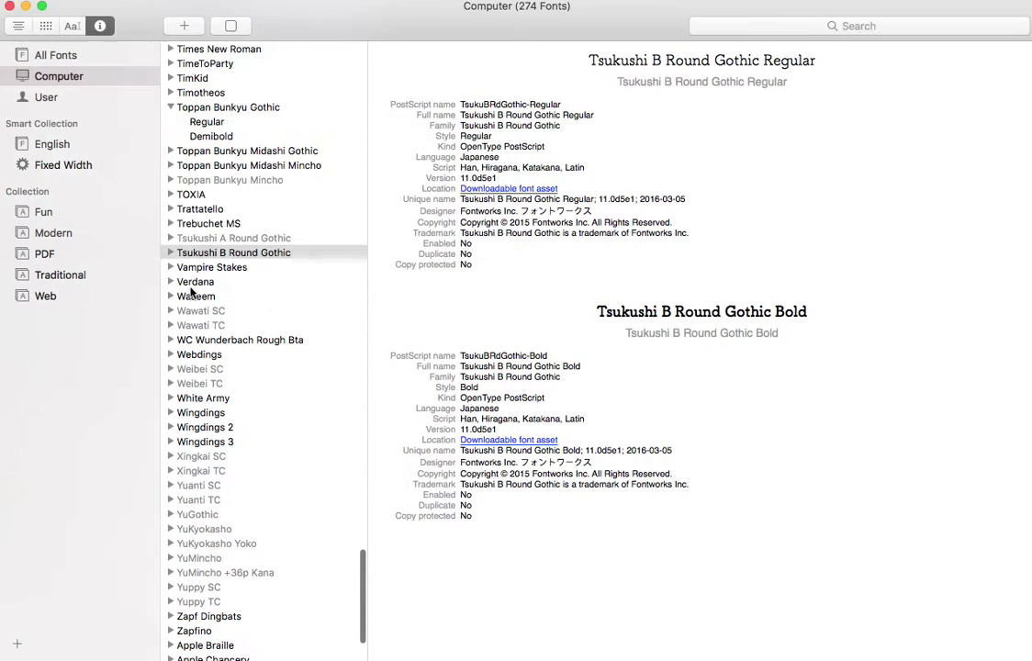
# Download the Wawati SC and Wawati TC fonts from their downloadable font assets.
pyautogui.click(200, 319)
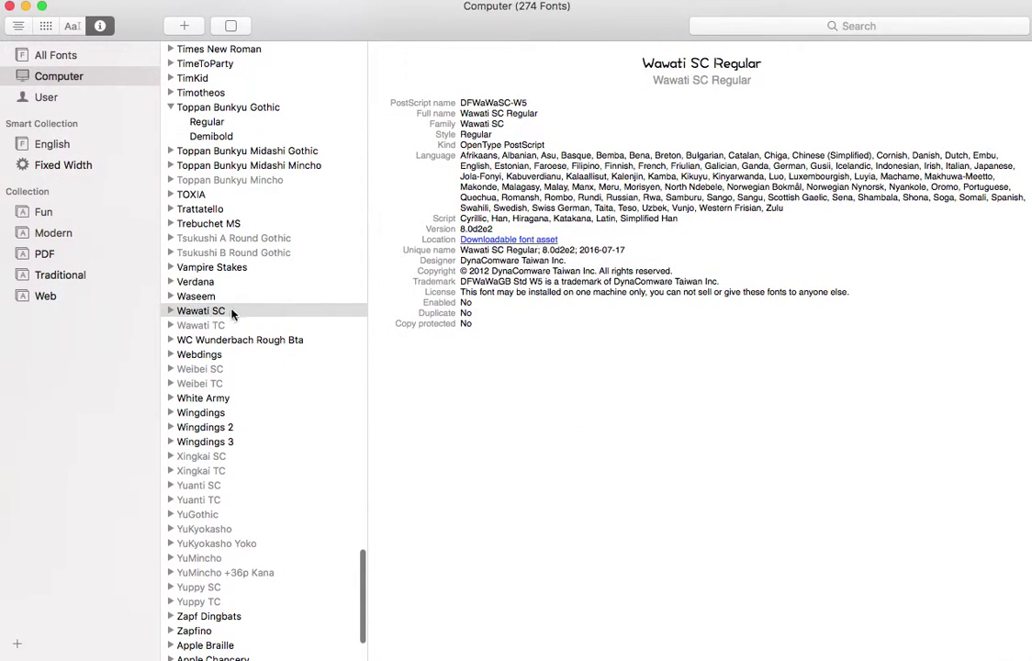
pyautogui.click(189, 327)
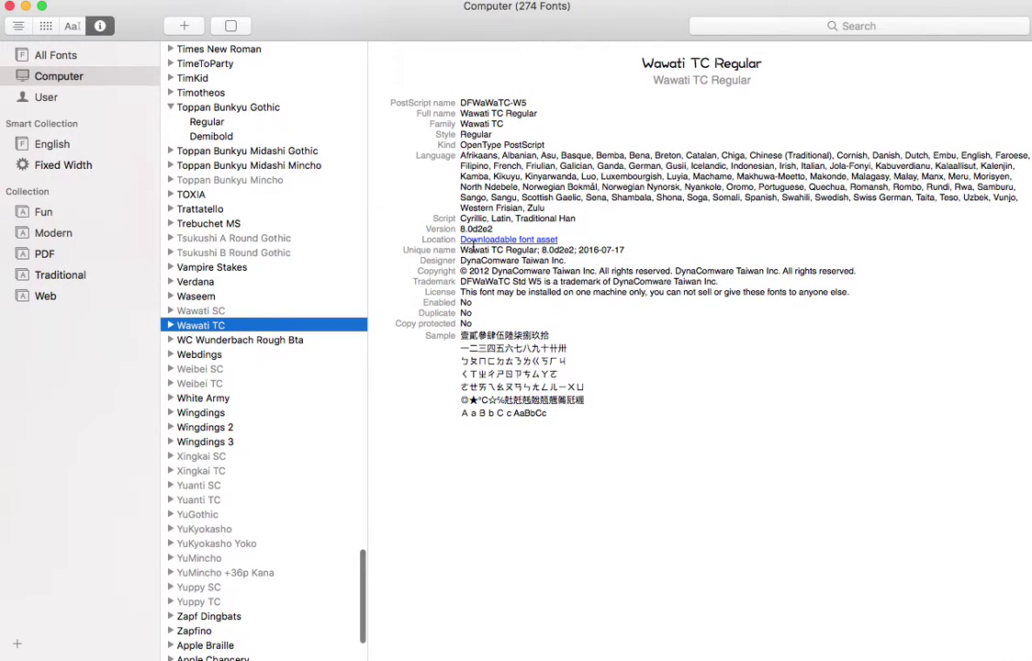
pyautogui.click(480, 246)
pyautogui.click(188, 327)
# Download the Weibei SC and Weibei TC fonts from their downloadable font assets.
pyautogui.click(200, 369)
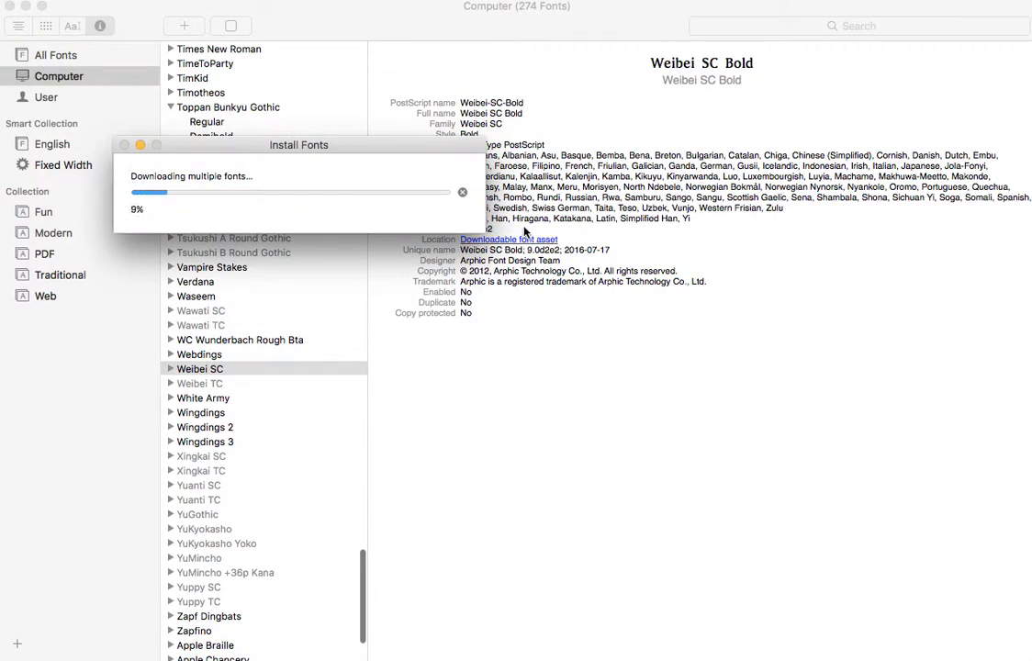
pyautogui.click(460, 196)
pyautogui.click(201, 383)
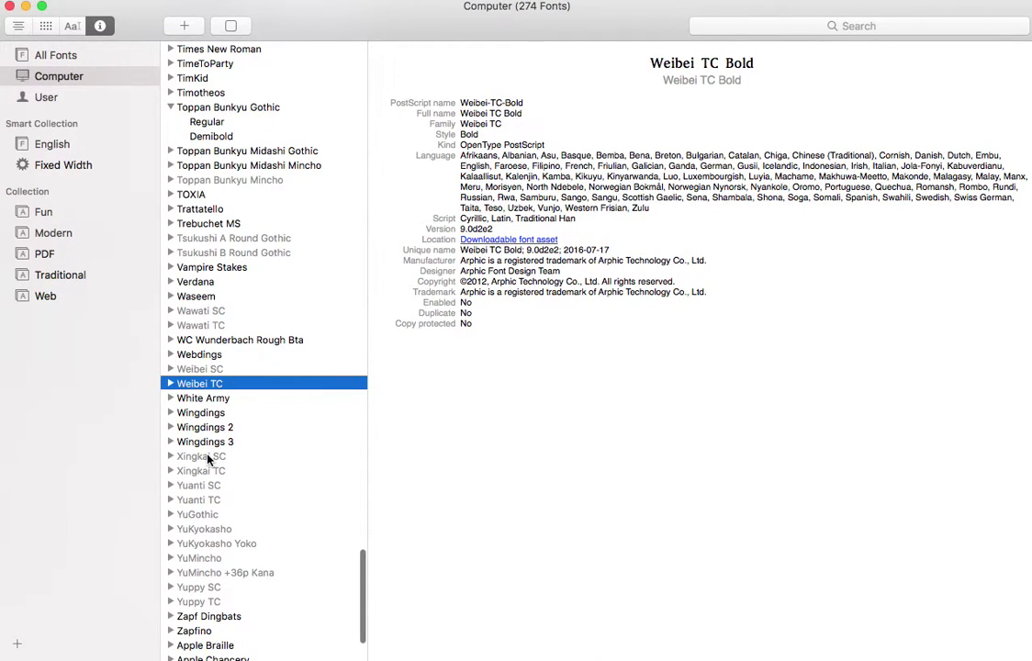
pyautogui.click(505, 242)
# Download the Light and Bold typefaces of both the Xingkai SC and Xingkai TC families.
pyautogui.click(196, 455)
pyautogui.click(519, 268)
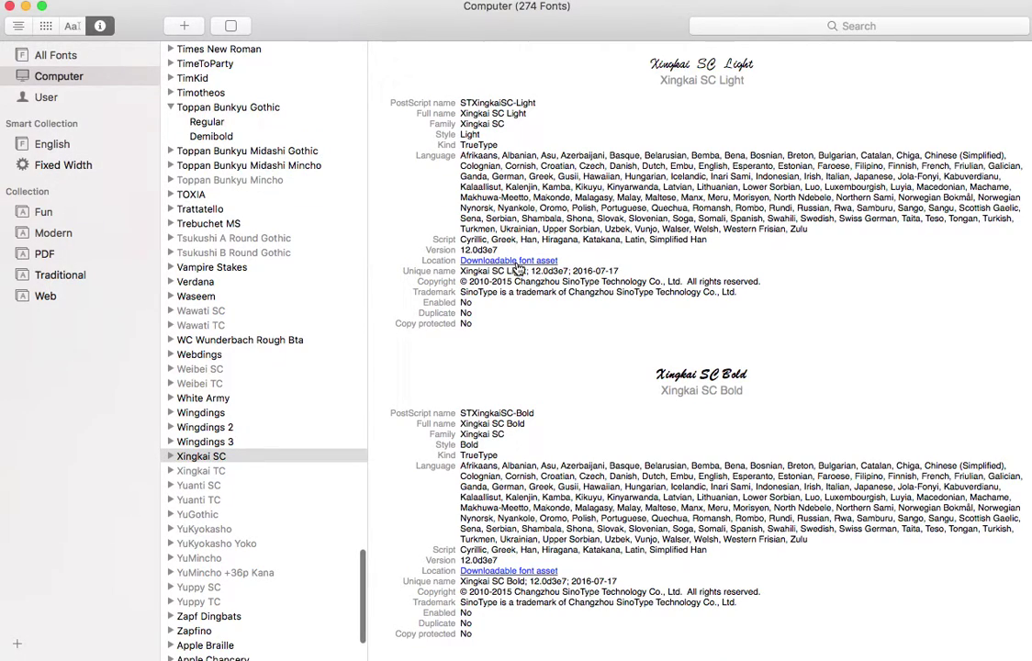
pyautogui.click(538, 571)
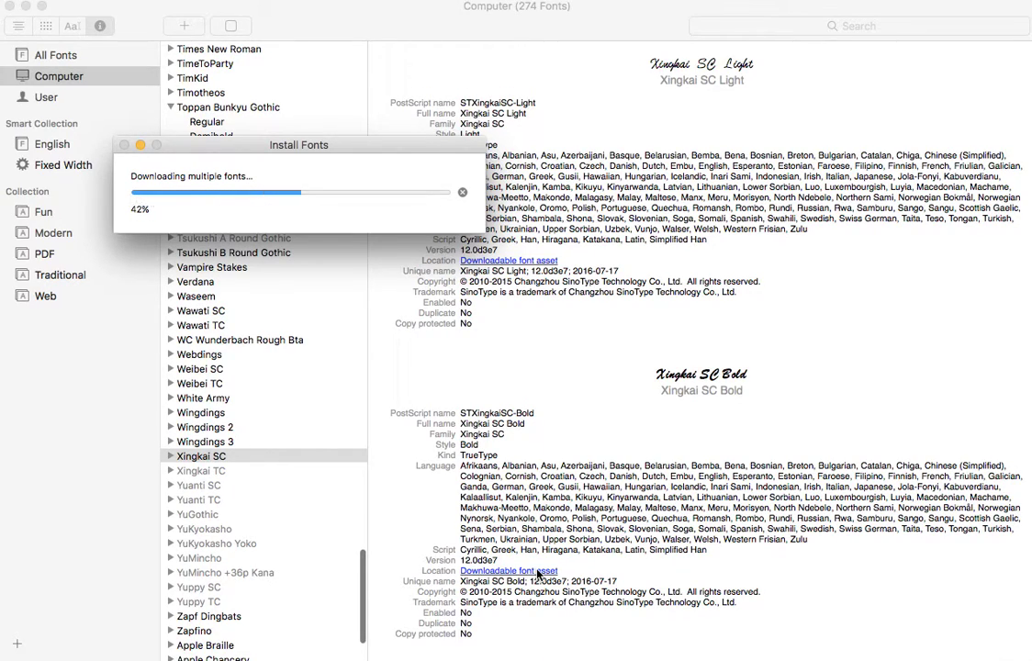
pyautogui.click(208, 472)
pyautogui.click(441, 241)
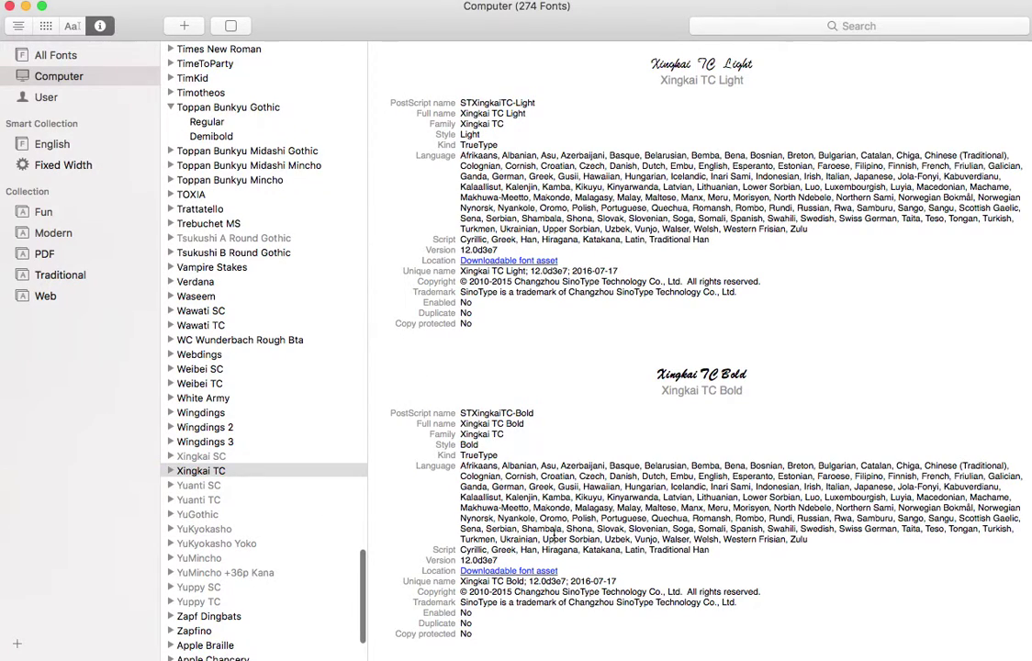
pyautogui.click(534, 572)
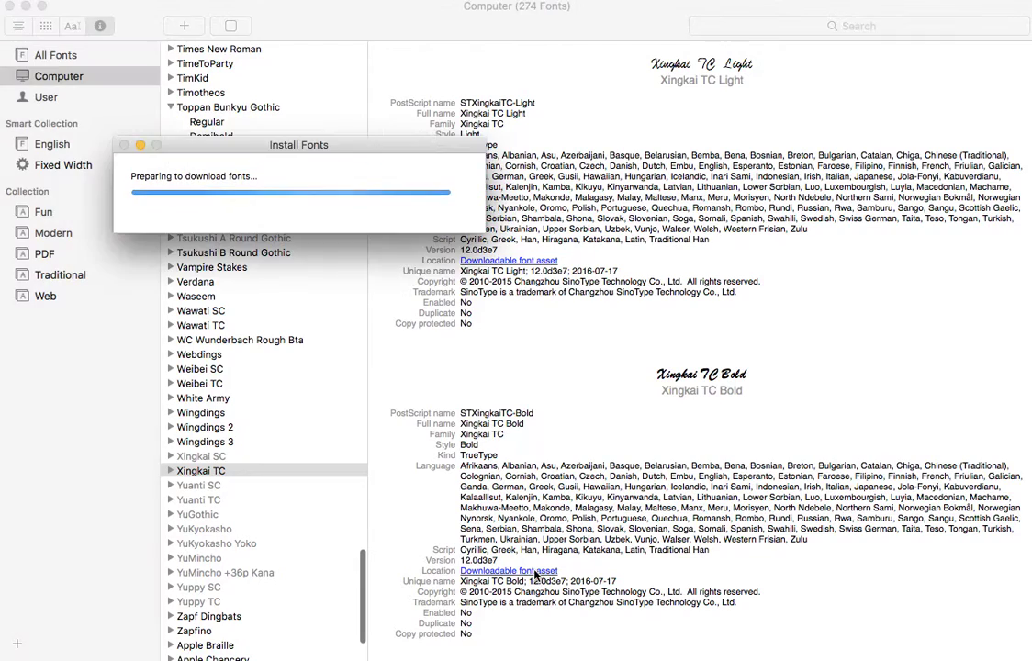
# Download the Yuanti SC and Yuanti TC font families from their downloadable font assets.
pyautogui.click(204, 486)
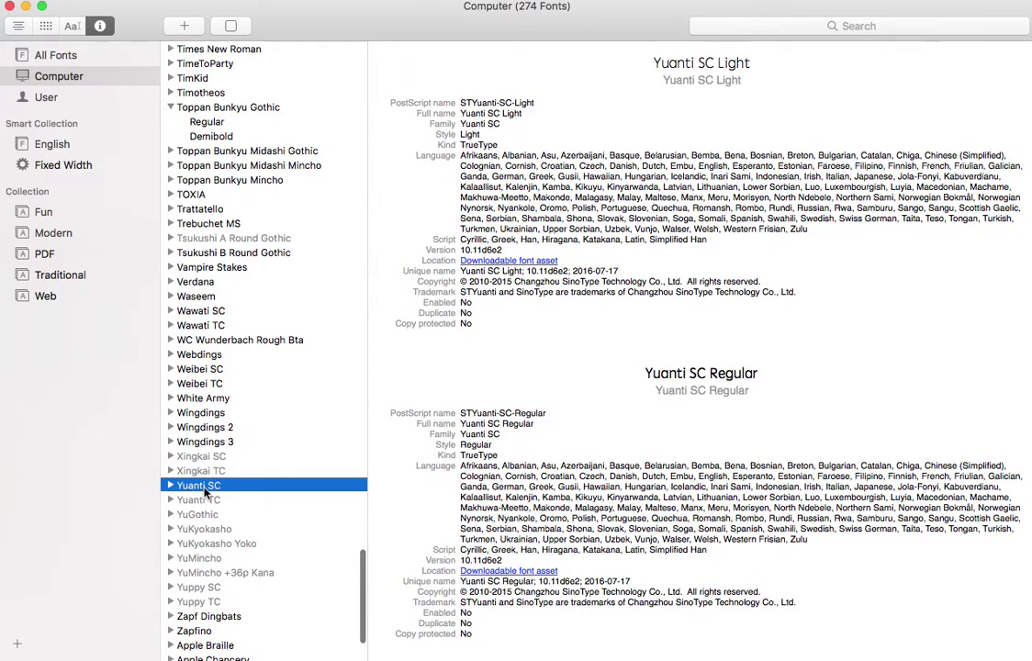
pyautogui.click(487, 237)
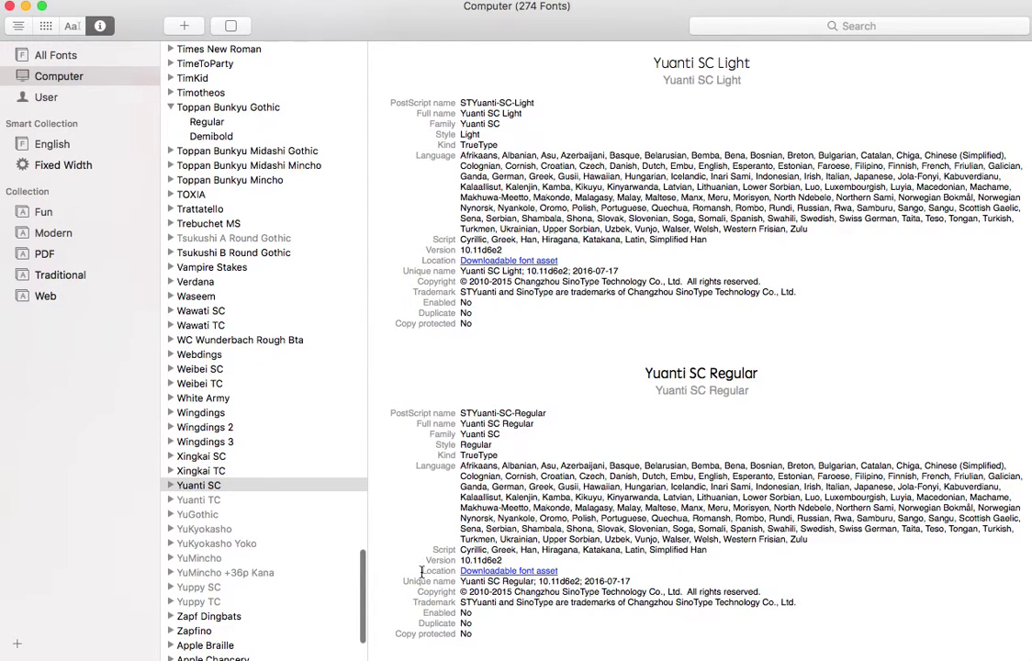
pyautogui.click(184, 500)
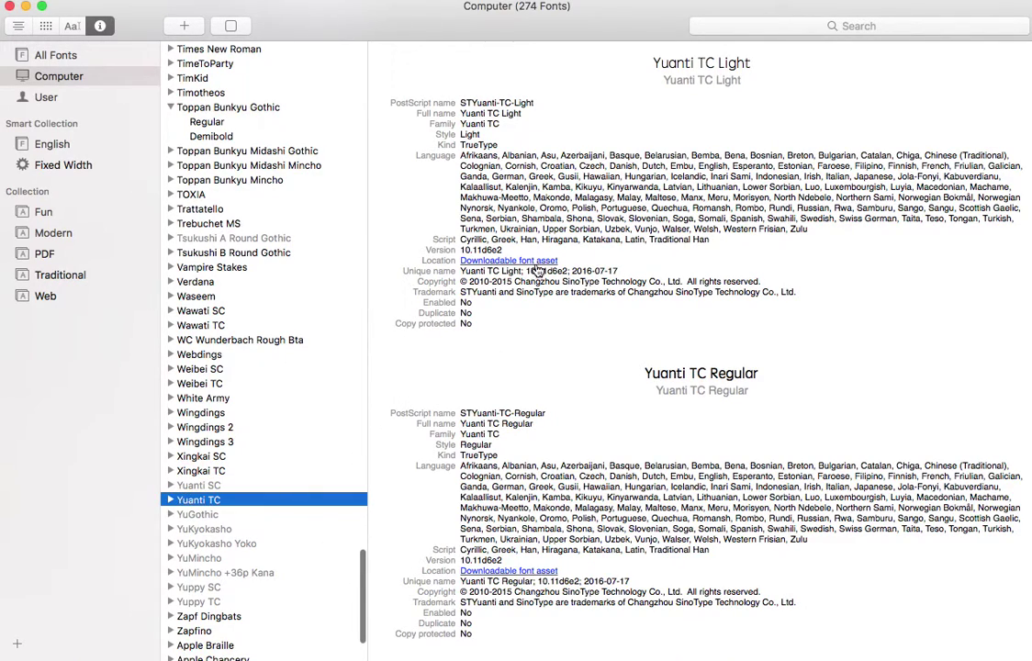
pyautogui.click(448, 502)
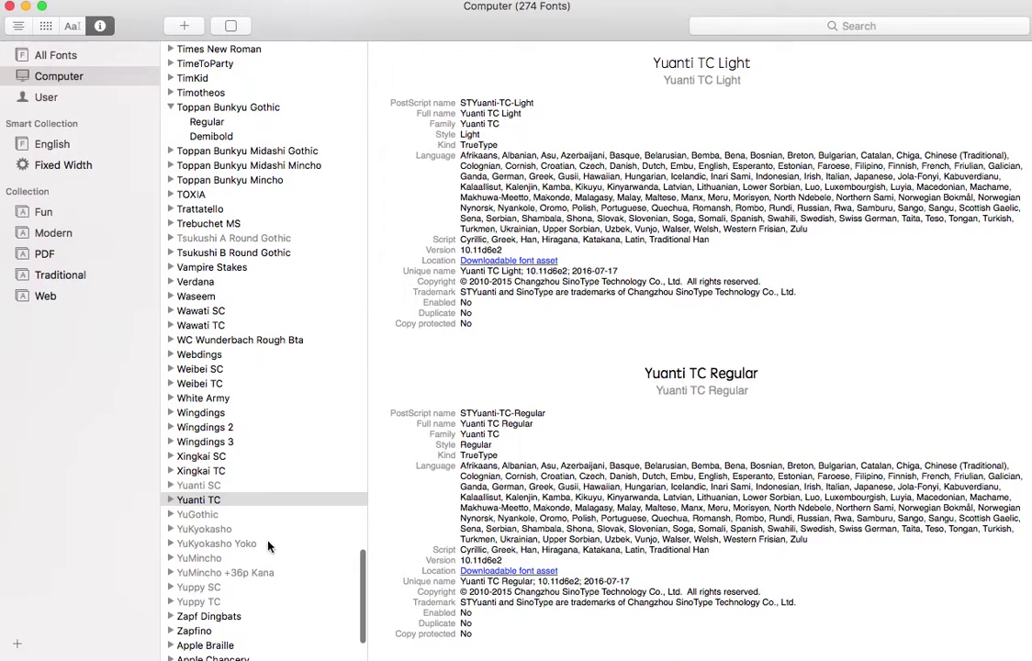
# Download the YuKyokasho font family starting from its Medium typeface's downloadable font asset.
pyautogui.click(200, 517)
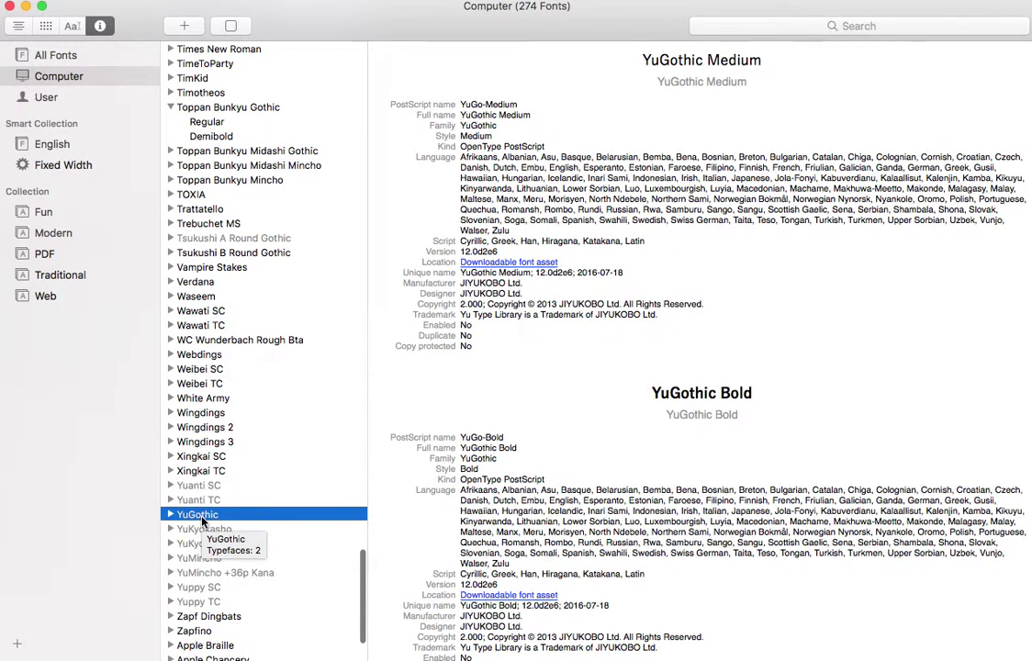
pyautogui.doubleClick(201, 517)
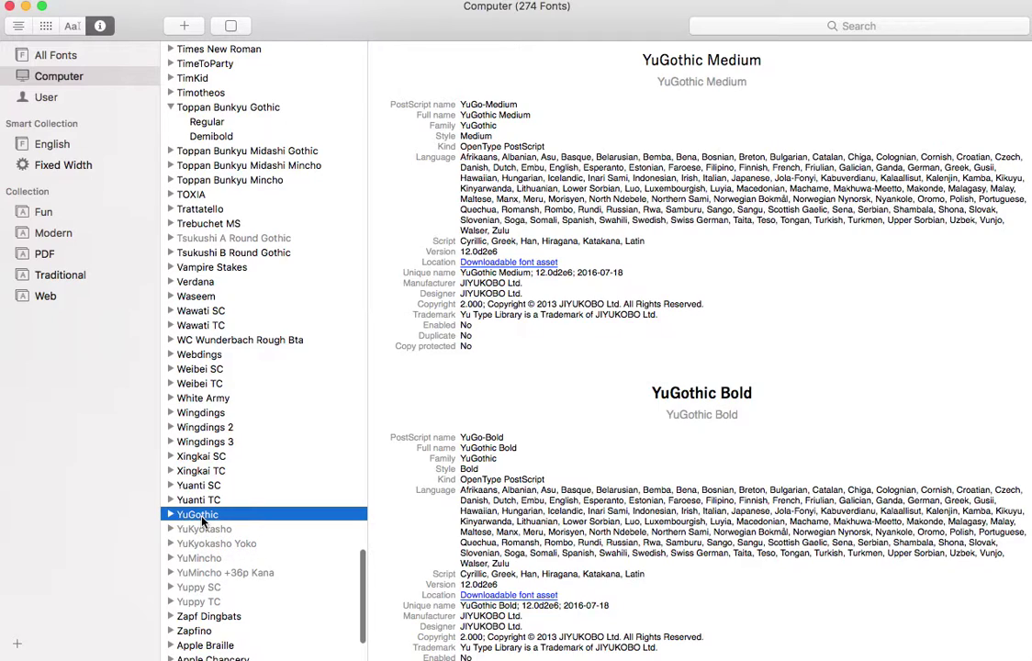
pyautogui.click(254, 531)
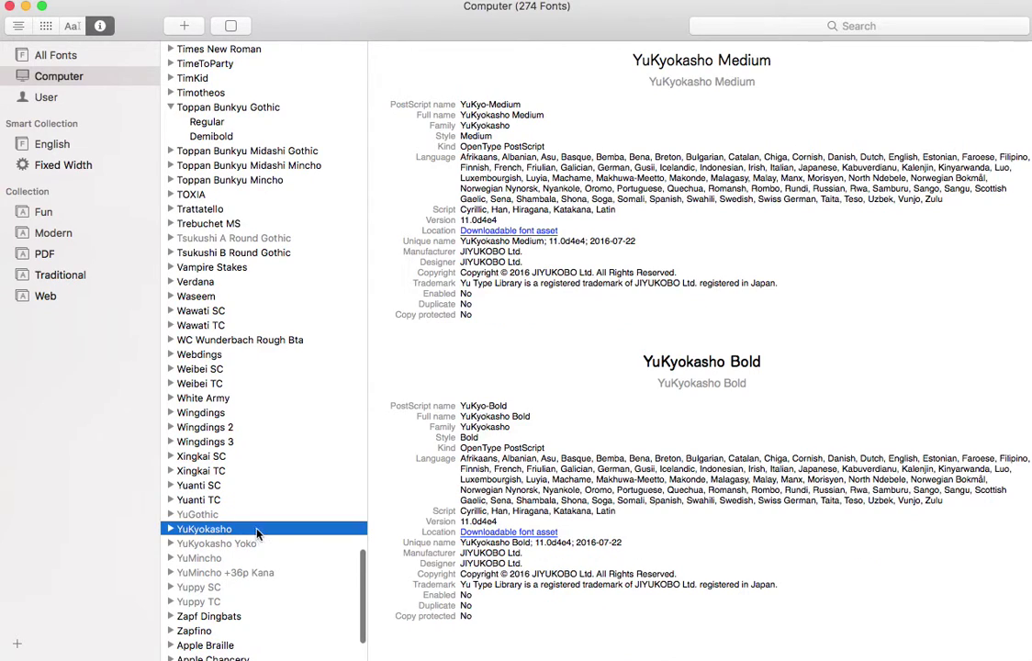
pyautogui.click(516, 231)
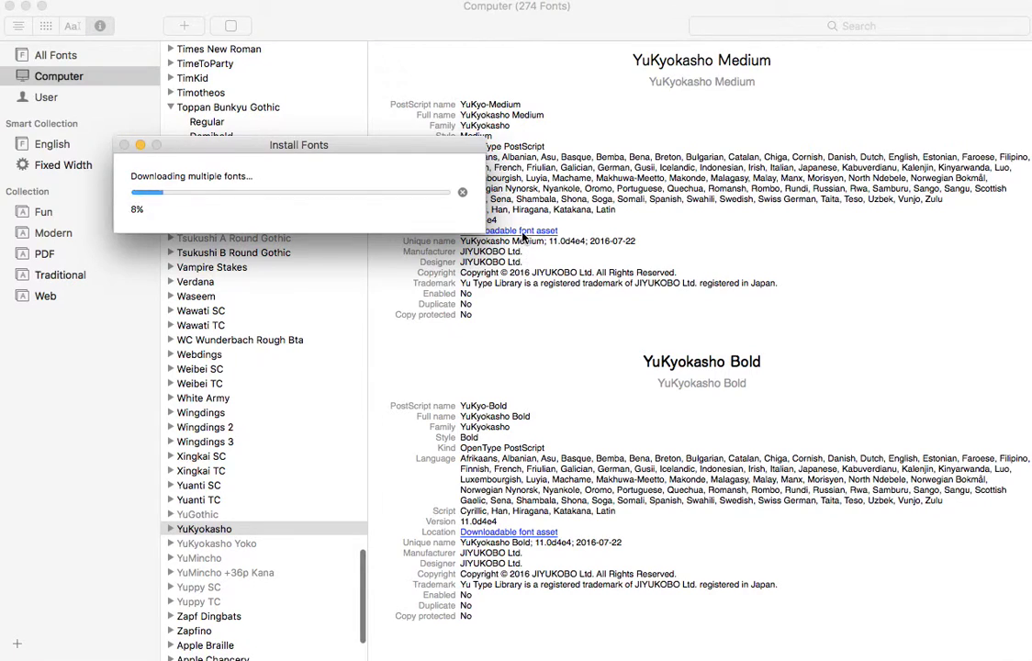
# Download the YuGothic family and the still disabled Tsukushi A Round Gothic family.
pyautogui.click(188, 518)
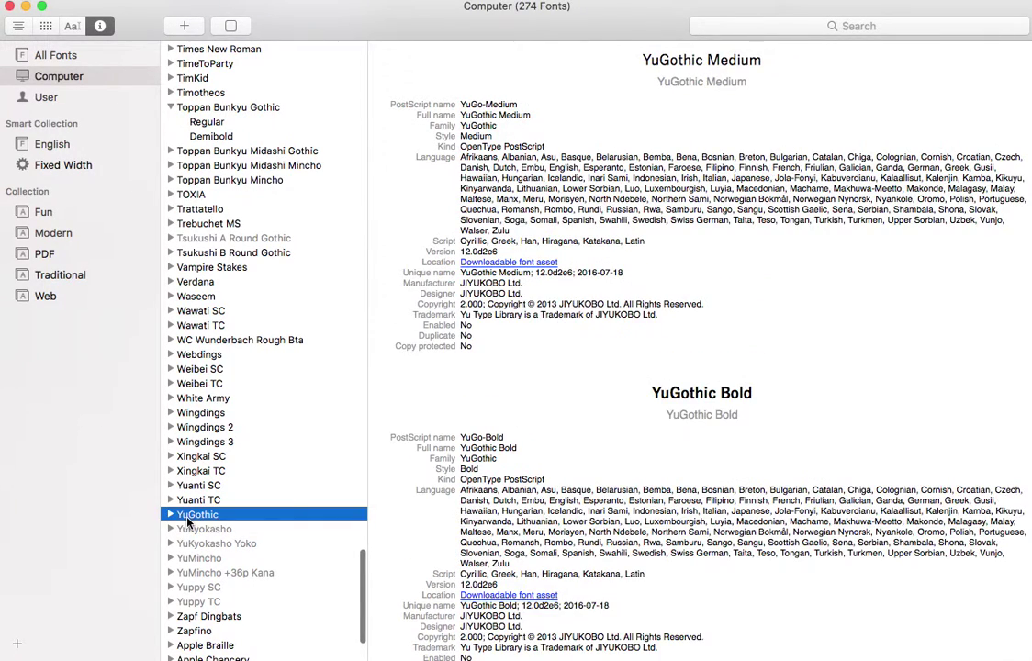
pyautogui.click(527, 596)
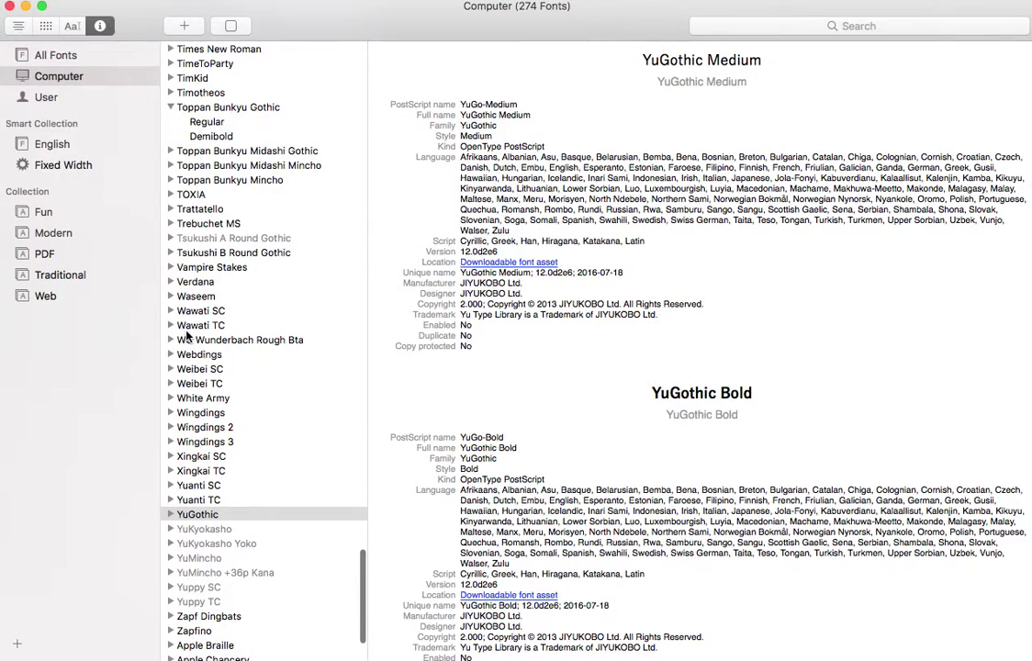
pyautogui.click(243, 238)
pyautogui.click(503, 188)
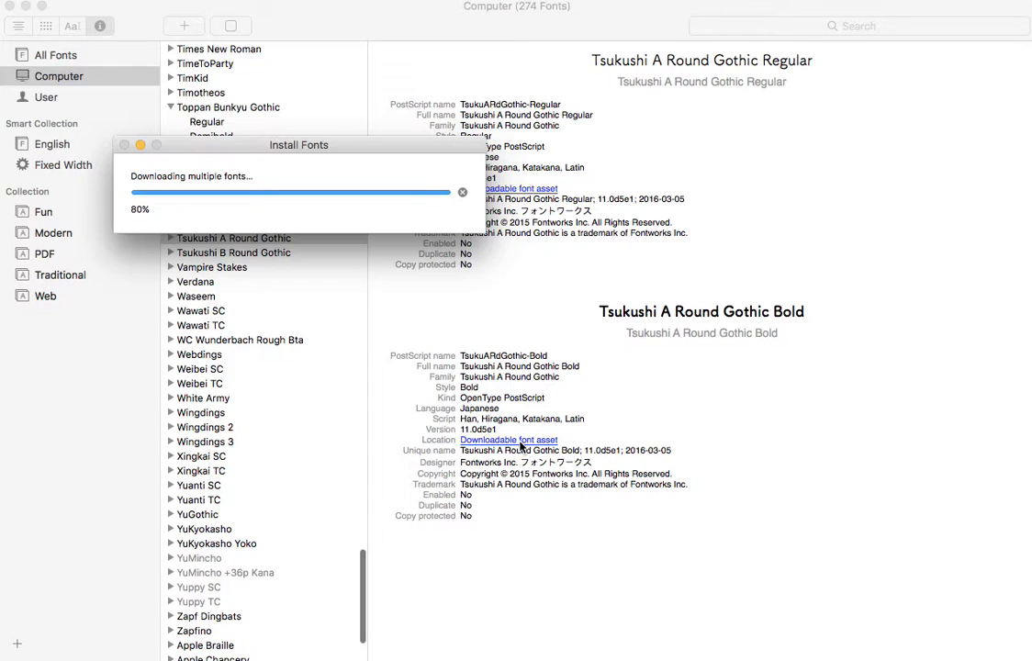
# Reselect the Tsukushi A Round Gothic family and download it from its Bold typeface's downloadable font asset.
pyautogui.click(245, 274)
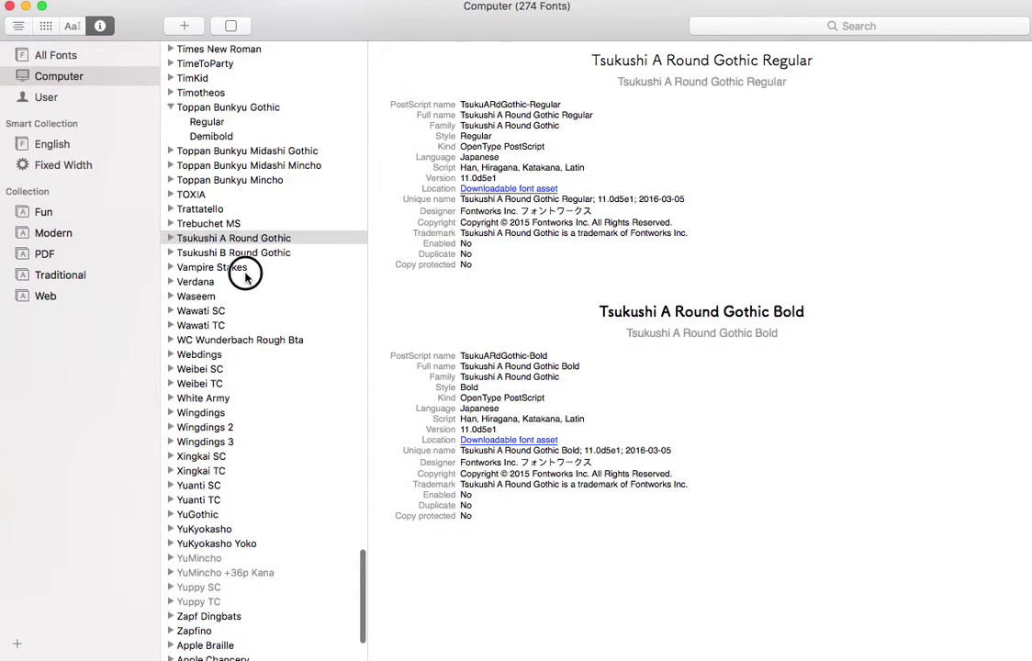
pyautogui.click(241, 239)
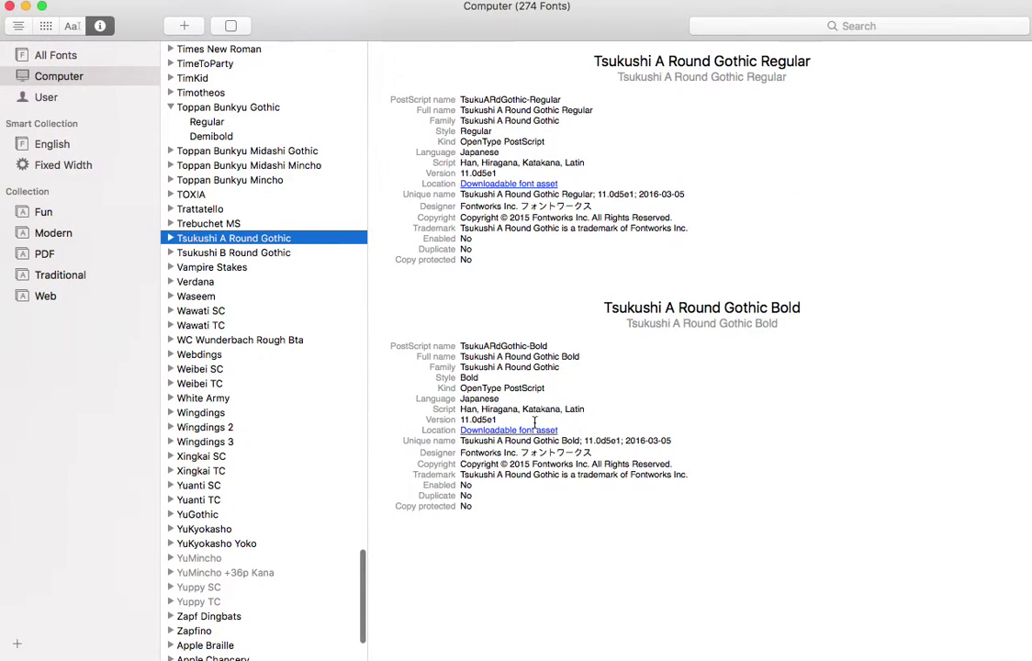
pyautogui.click(529, 431)
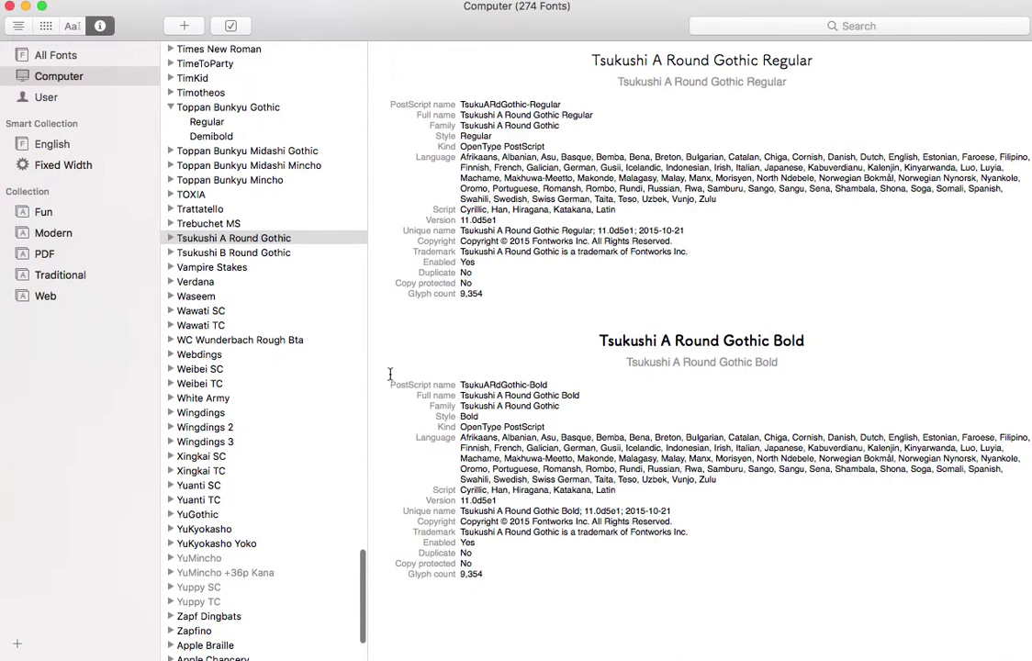
# Download the YuMincho family from its Medium typeface's font asset and YuMincho +36p Kana from its Demibold typeface's font asset.
pyautogui.click(197, 558)
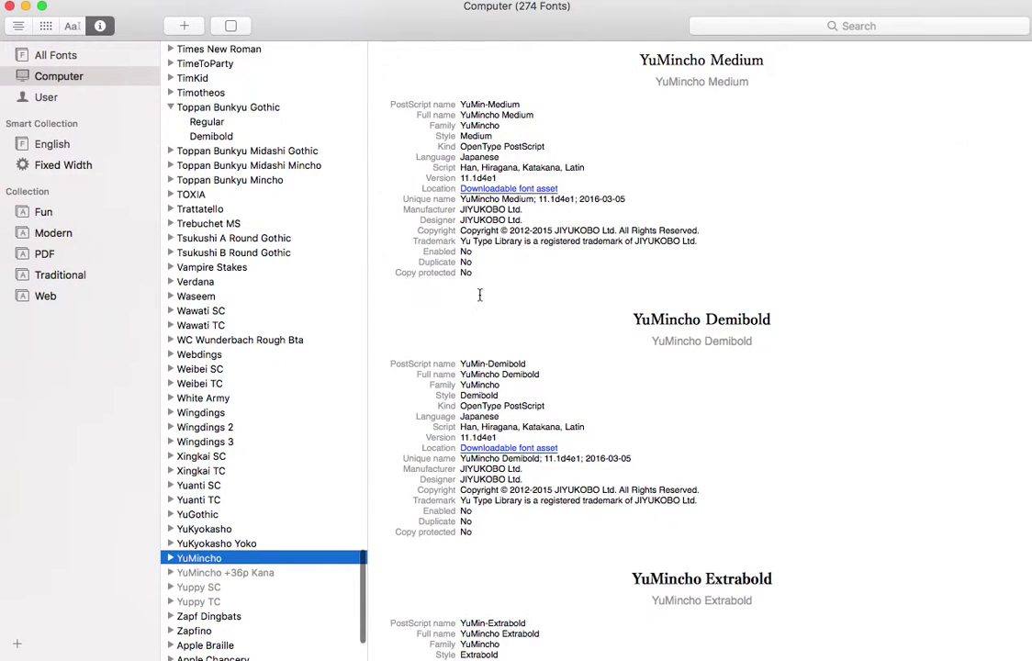
pyautogui.click(531, 190)
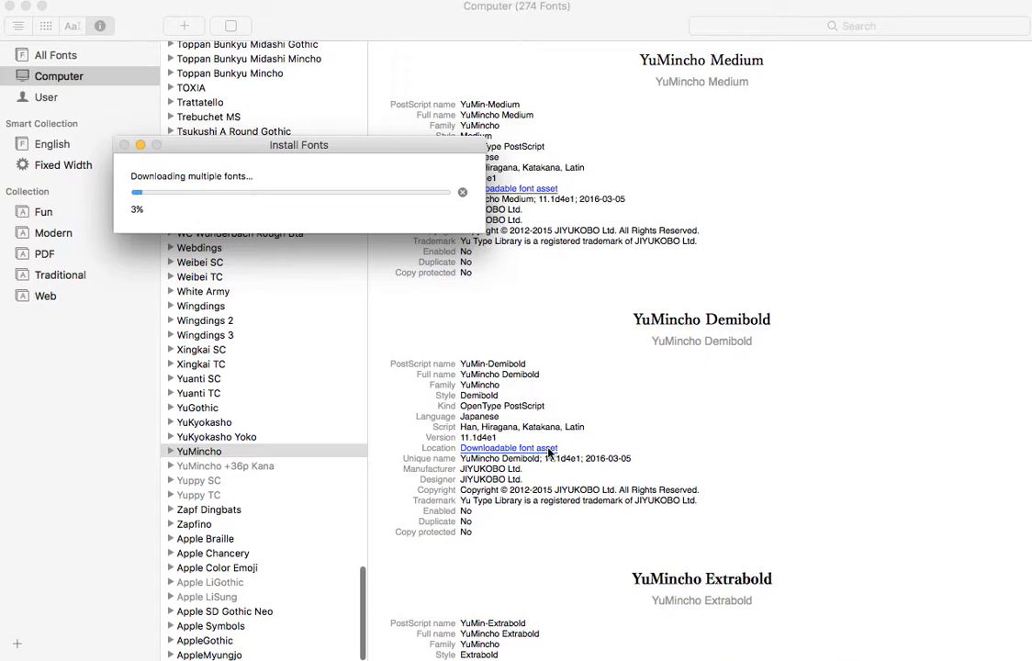
pyautogui.click(237, 466)
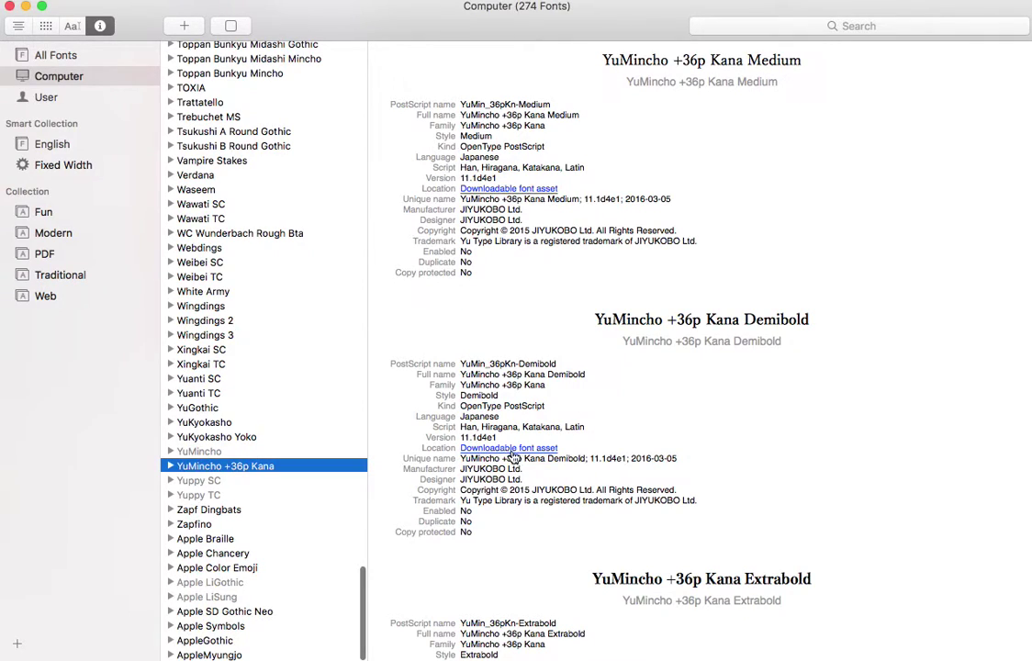
pyautogui.click(518, 449)
# Download the Yuppy SC and Yuppy TC font families from their Regular typefaces' downloadable font assets.
pyautogui.click(199, 481)
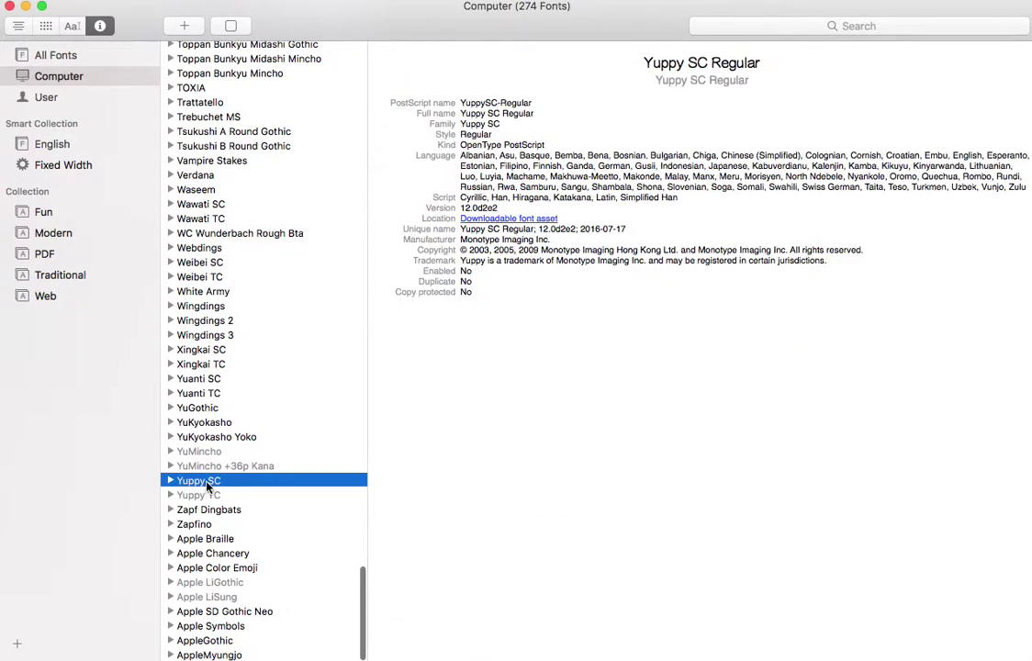
pyautogui.click(523, 224)
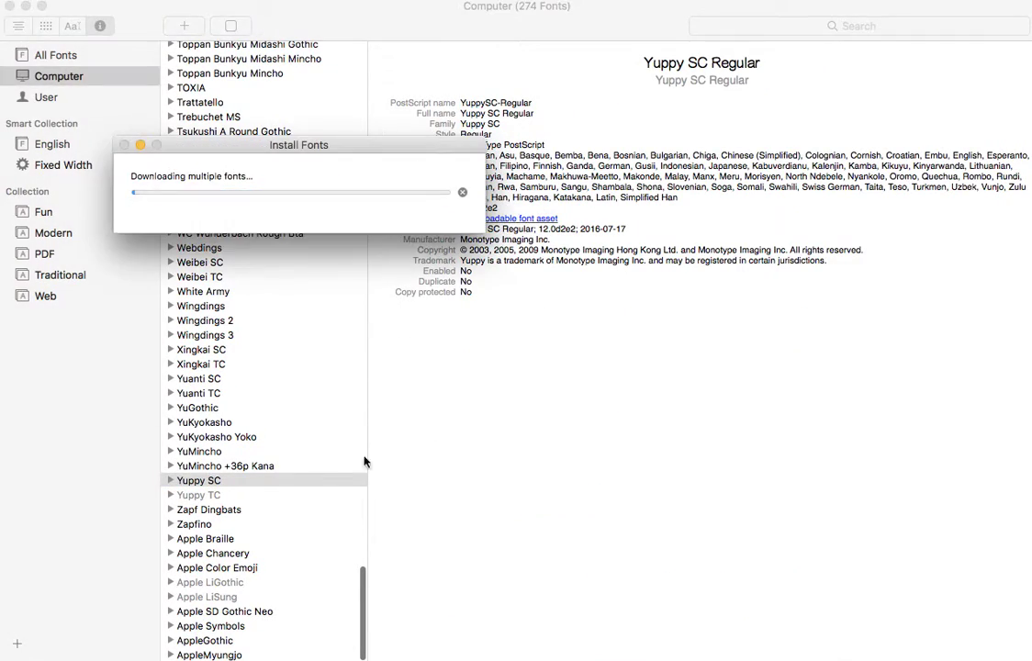
pyautogui.click(212, 495)
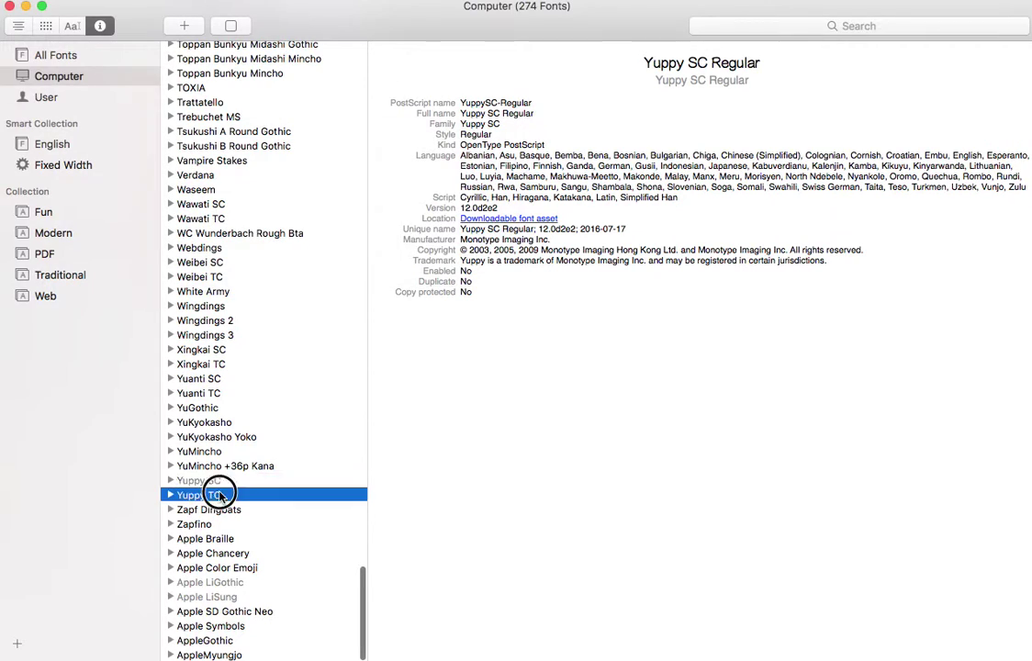
pyautogui.click(514, 260)
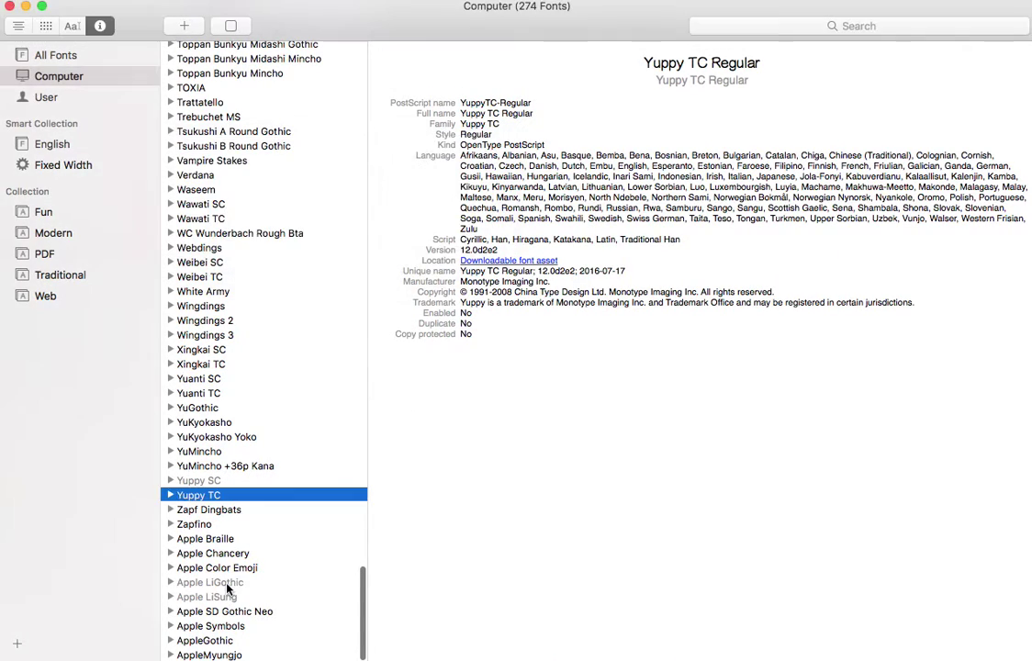
# Download the Apple LiGothic Medium and Apple LiSung Light typefaces from their downloadable font assets.
pyautogui.click(224, 583)
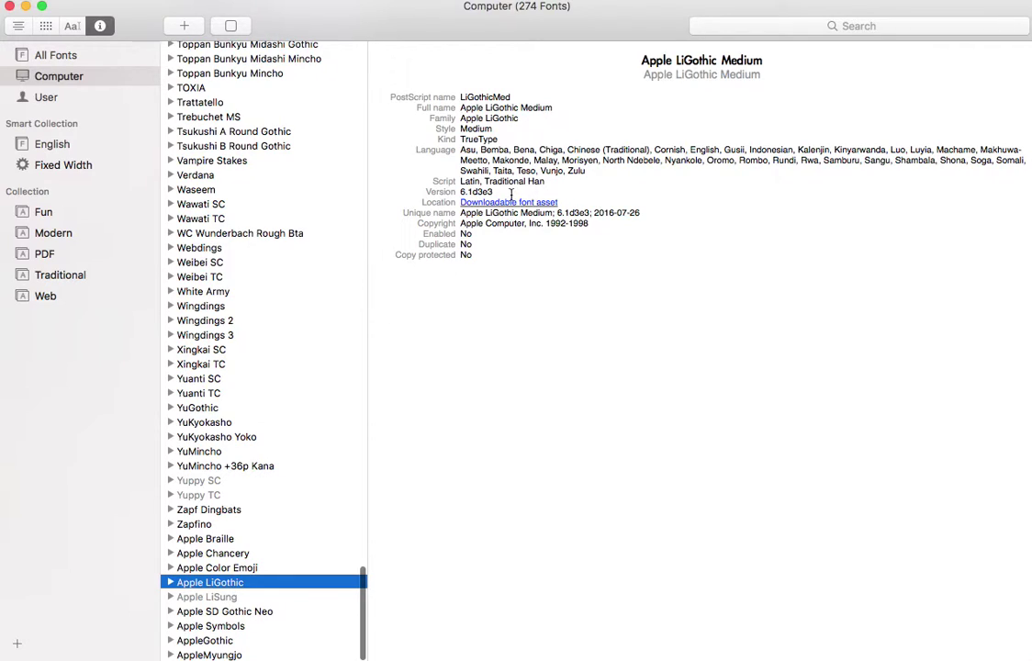
pyautogui.click(500, 201)
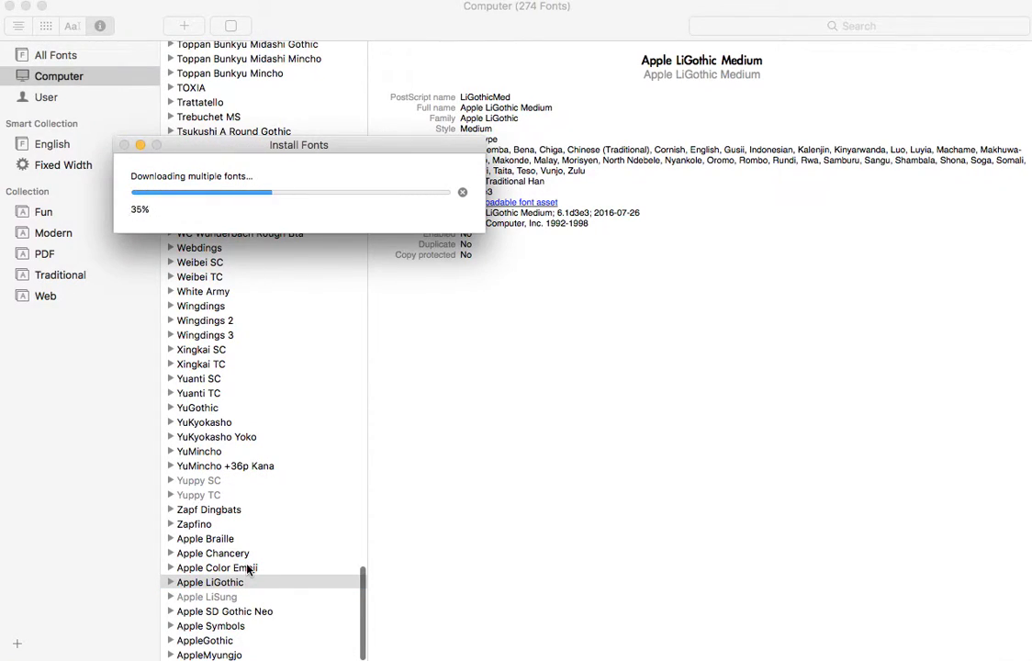
pyautogui.click(204, 596)
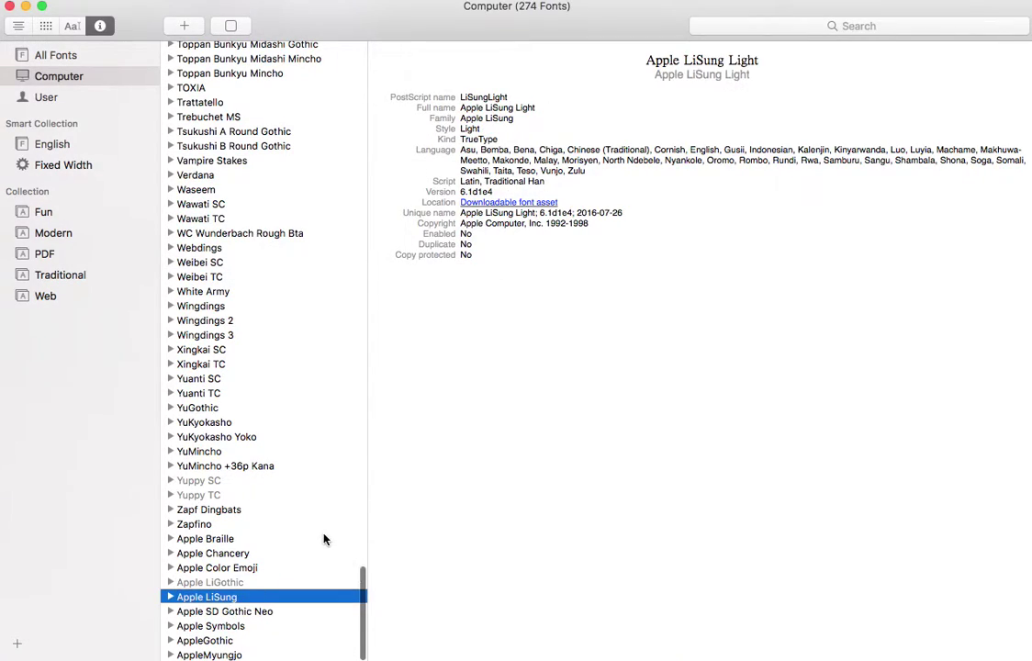
pyautogui.click(501, 202)
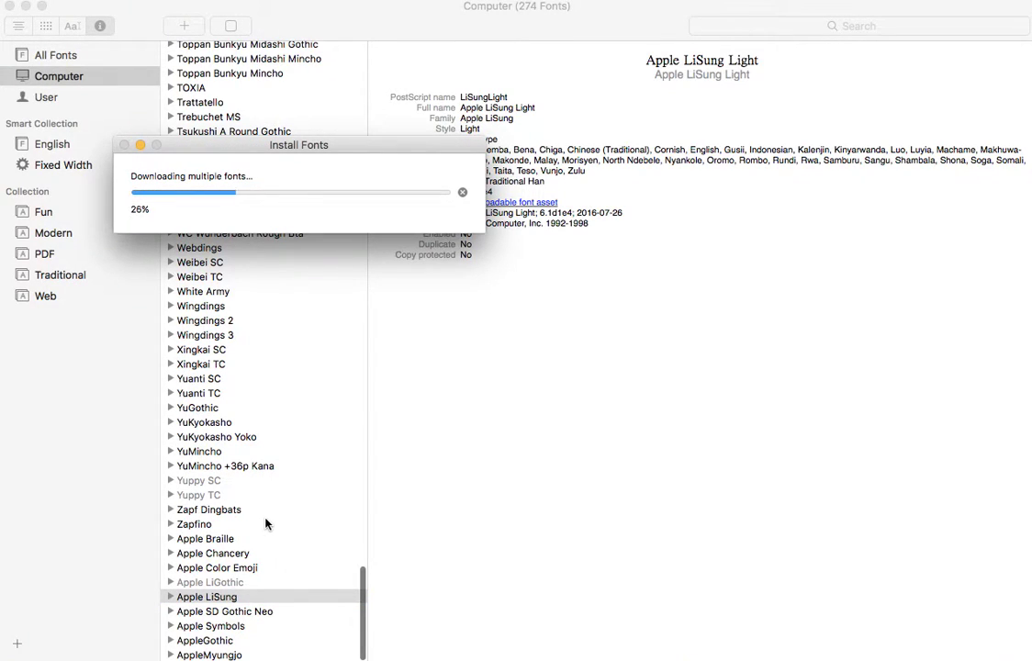
# Find the greyed-out STFangsong family in the font list and download its Regular typeface from the downloadable font asset.
pyautogui.scroll(10, 267, 471)
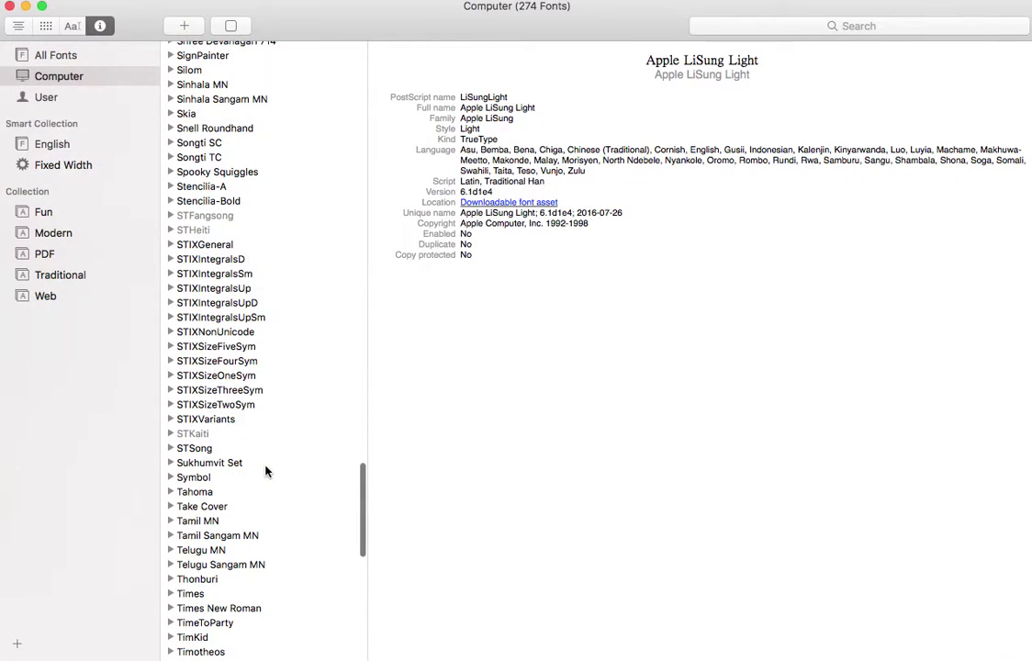
pyautogui.scroll(3, 265, 471)
pyautogui.click(216, 296)
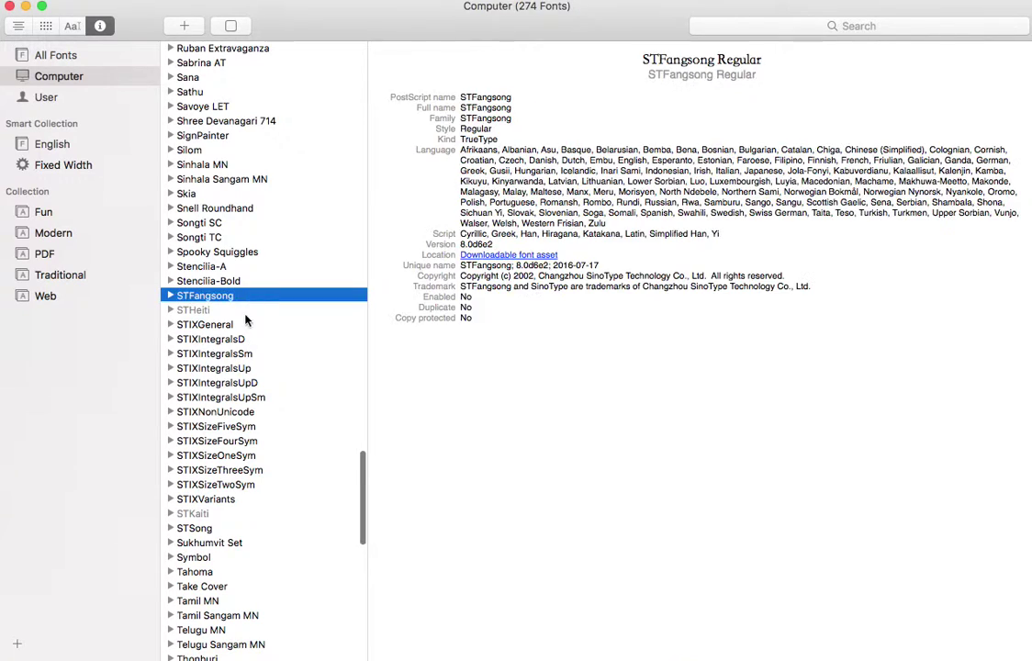
pyautogui.scroll(-1, 265, 299)
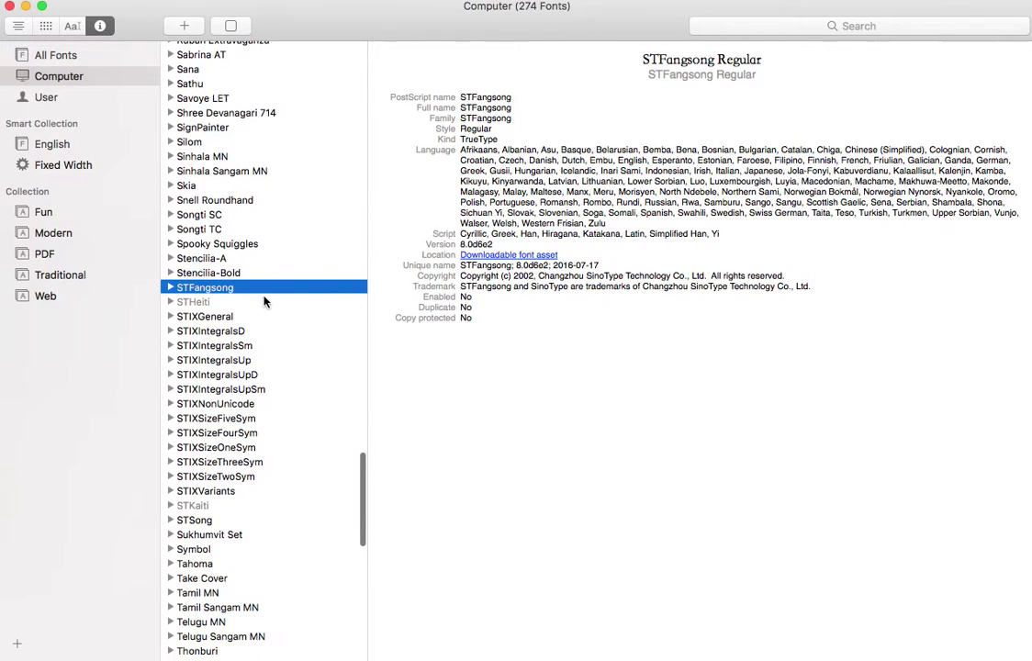
pyautogui.click(540, 255)
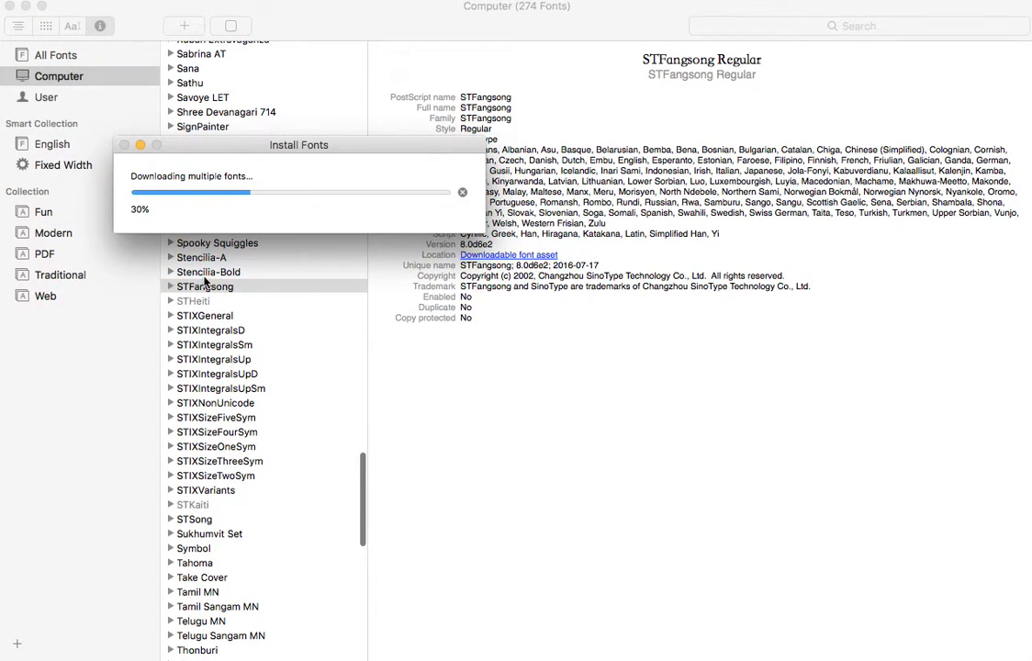
# Download the STHeiti family from its Regular typeface's downloadable font asset.
pyautogui.click(311, 302)
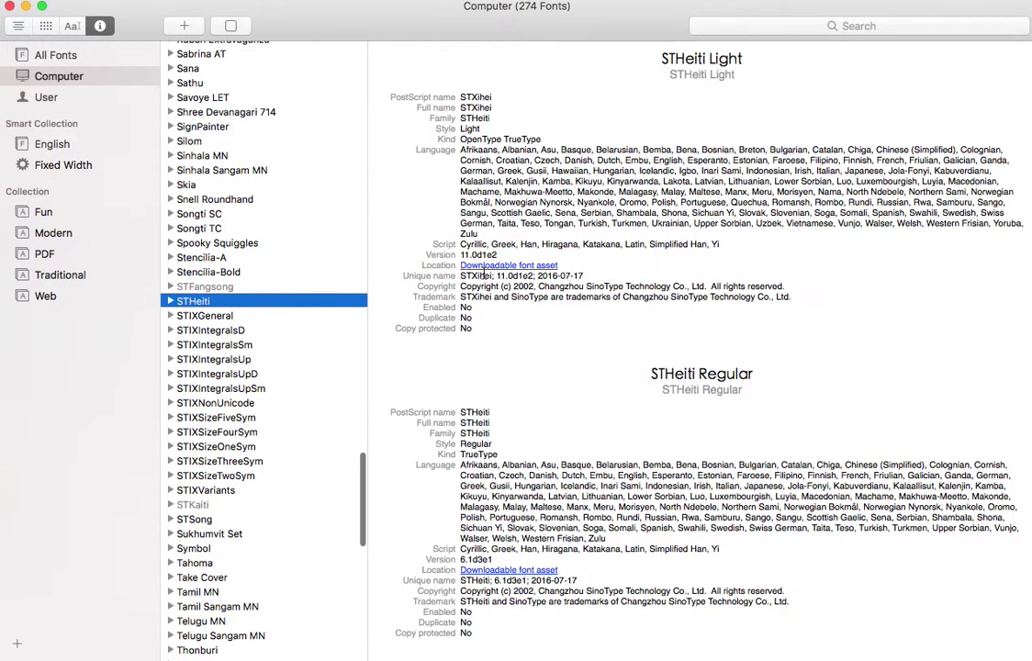
pyautogui.click(520, 570)
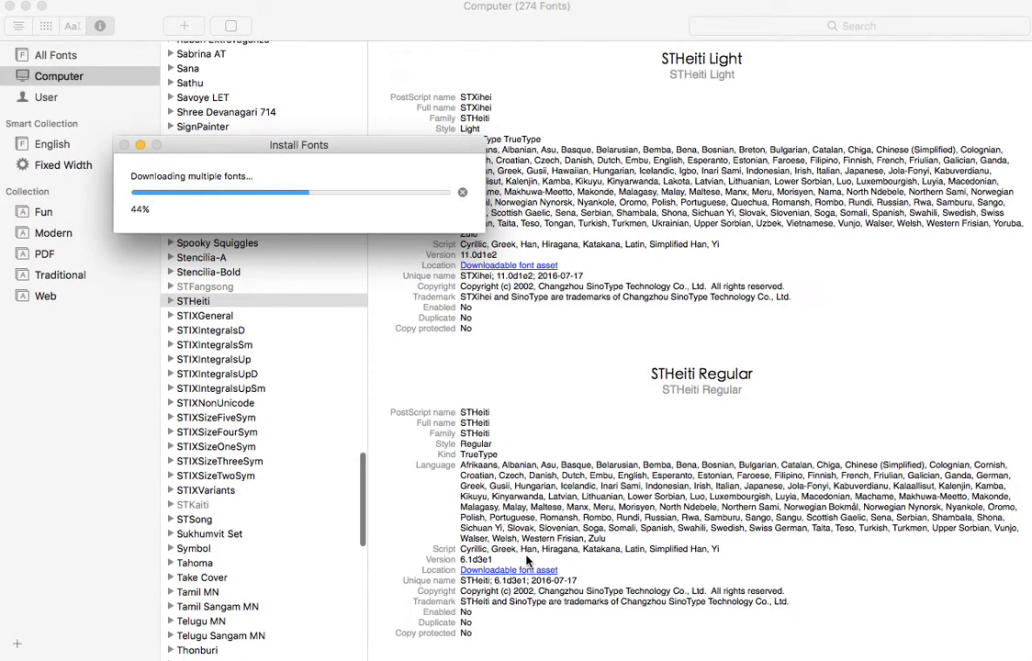
pyautogui.click(528, 571)
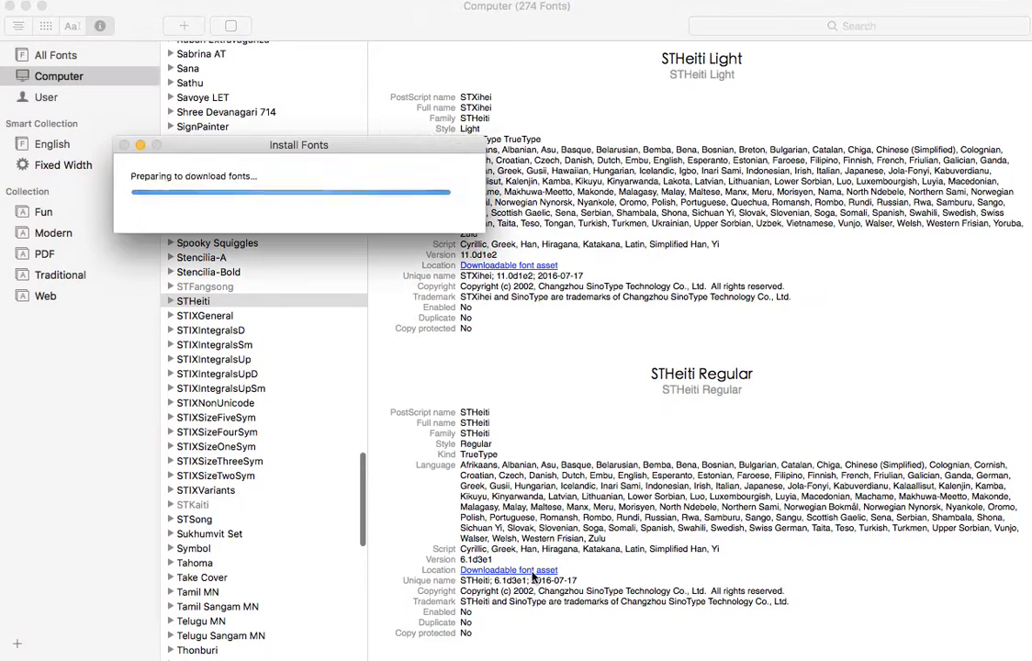